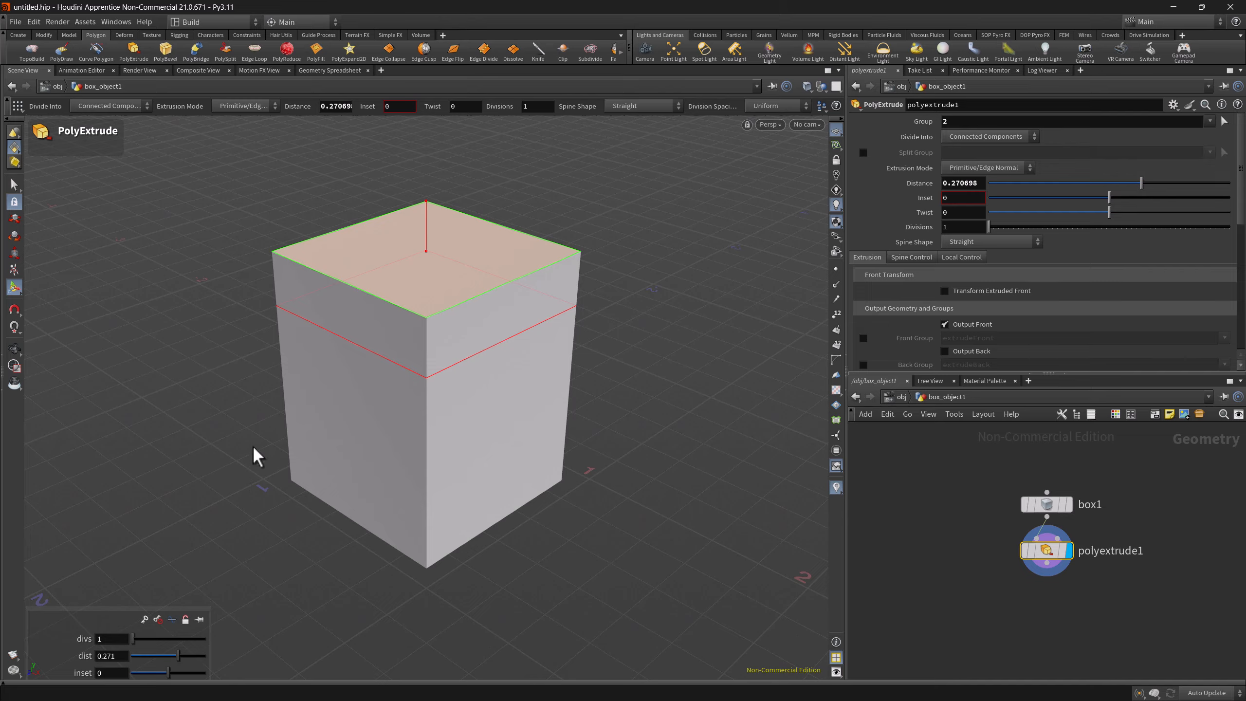
Extrude the box's top face upward about 0.226 with a second PolyExtrude from the radial menu
{"action": "key", "text": "Escape"}
{"action": "key", "text": "c"}
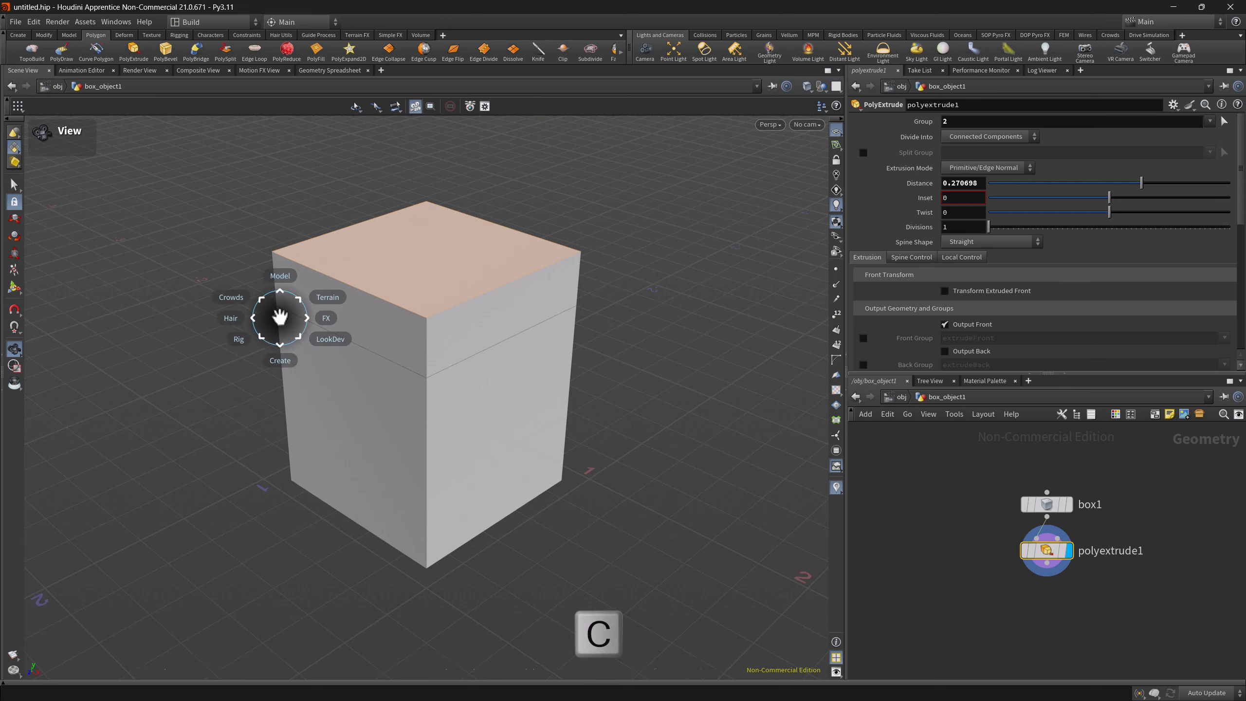
{"action": "mouse_move", "coordinate": [276, 386]}
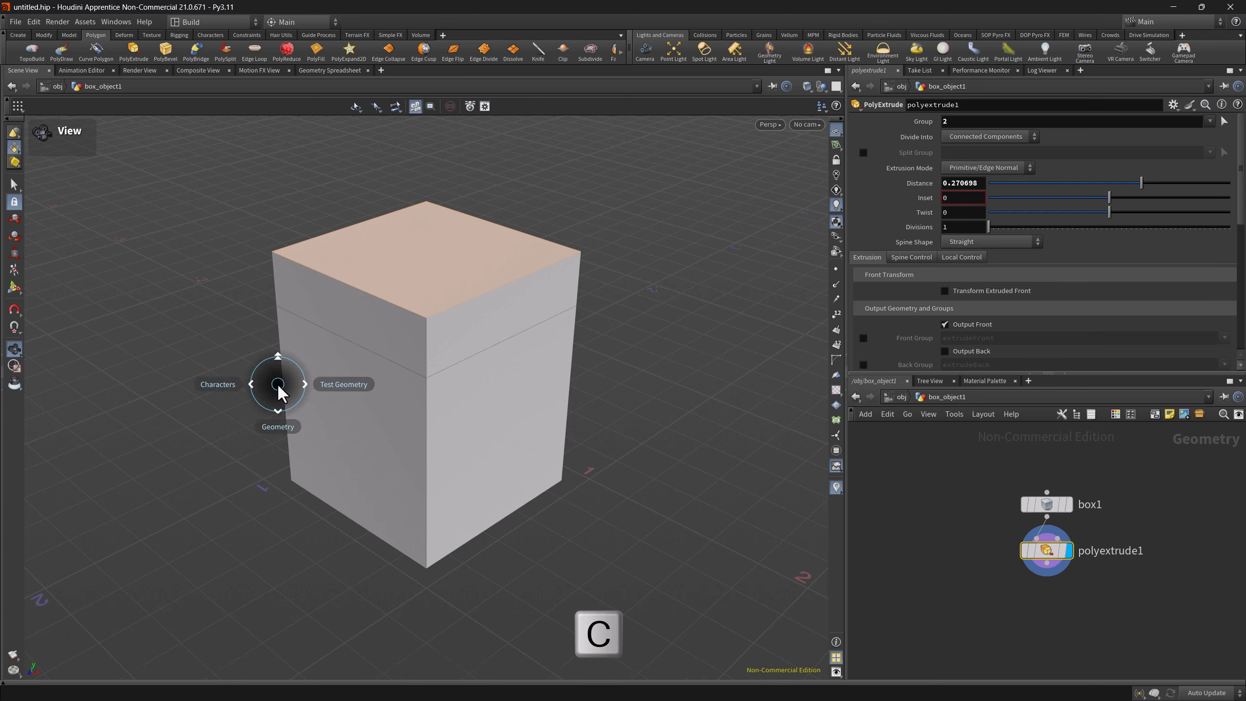
{"action": "mouse_move", "coordinate": [275, 446]}
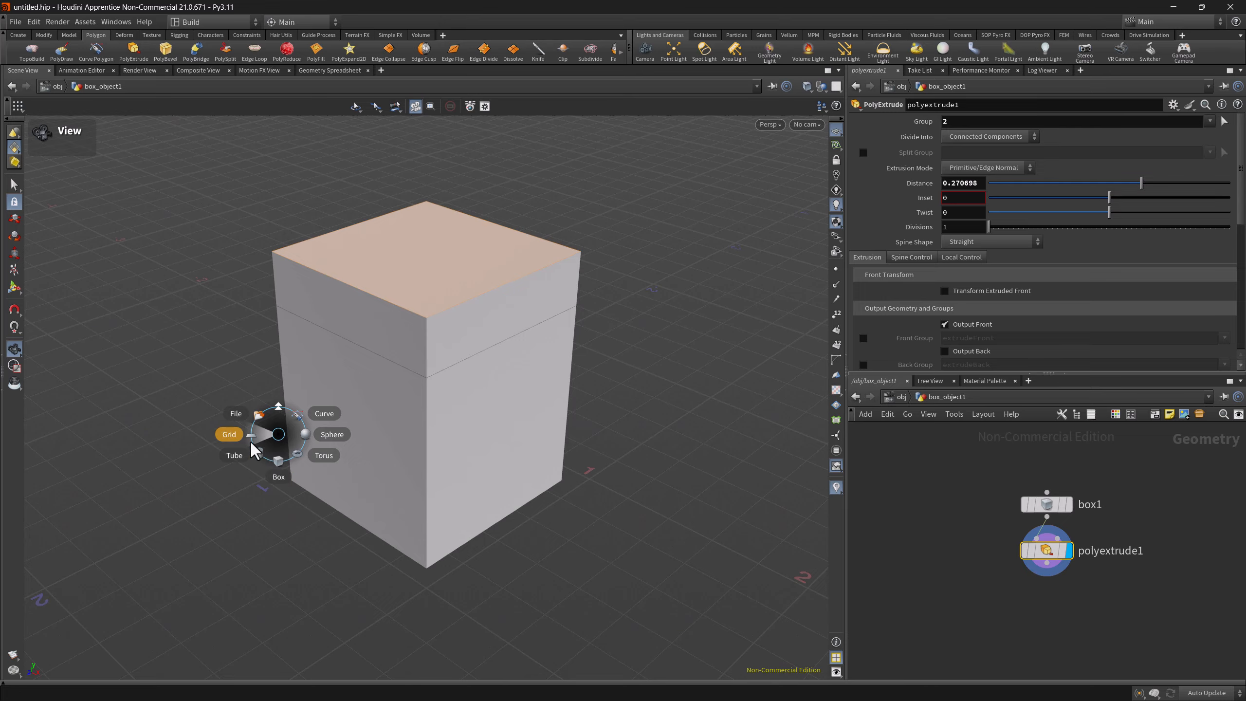
{"action": "mouse_move", "coordinate": [279, 417]}
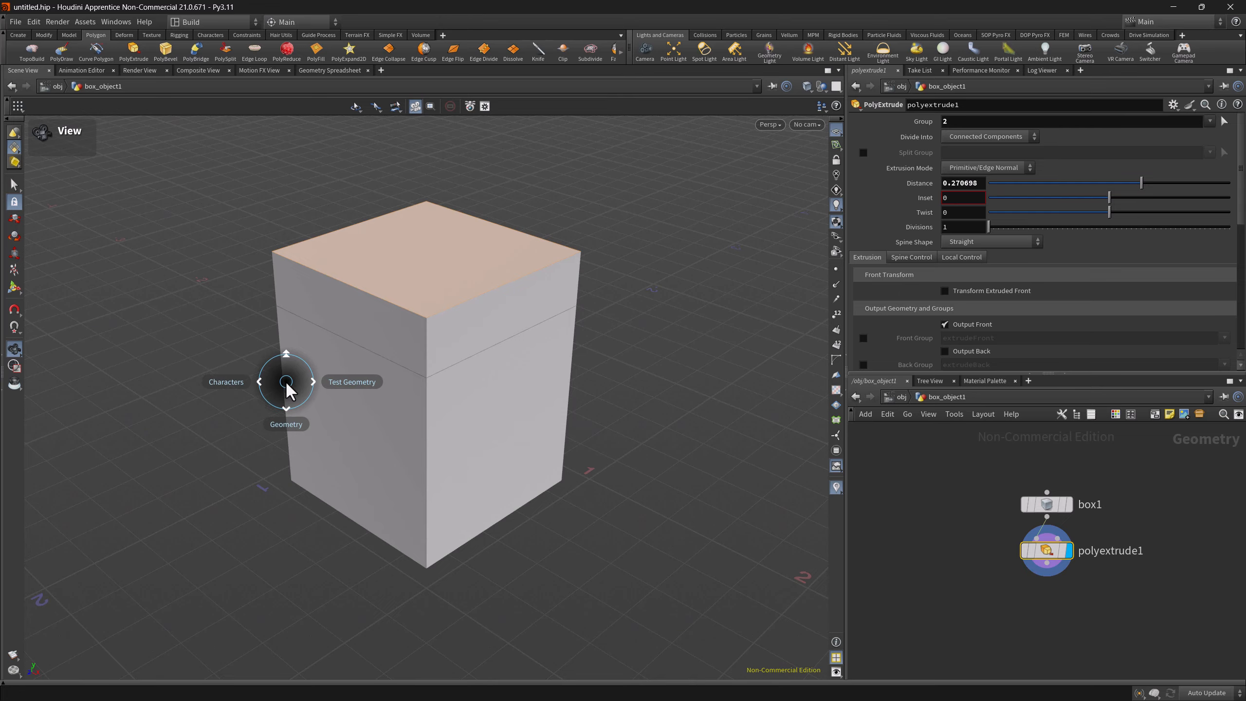
{"action": "mouse_move", "coordinate": [287, 331]}
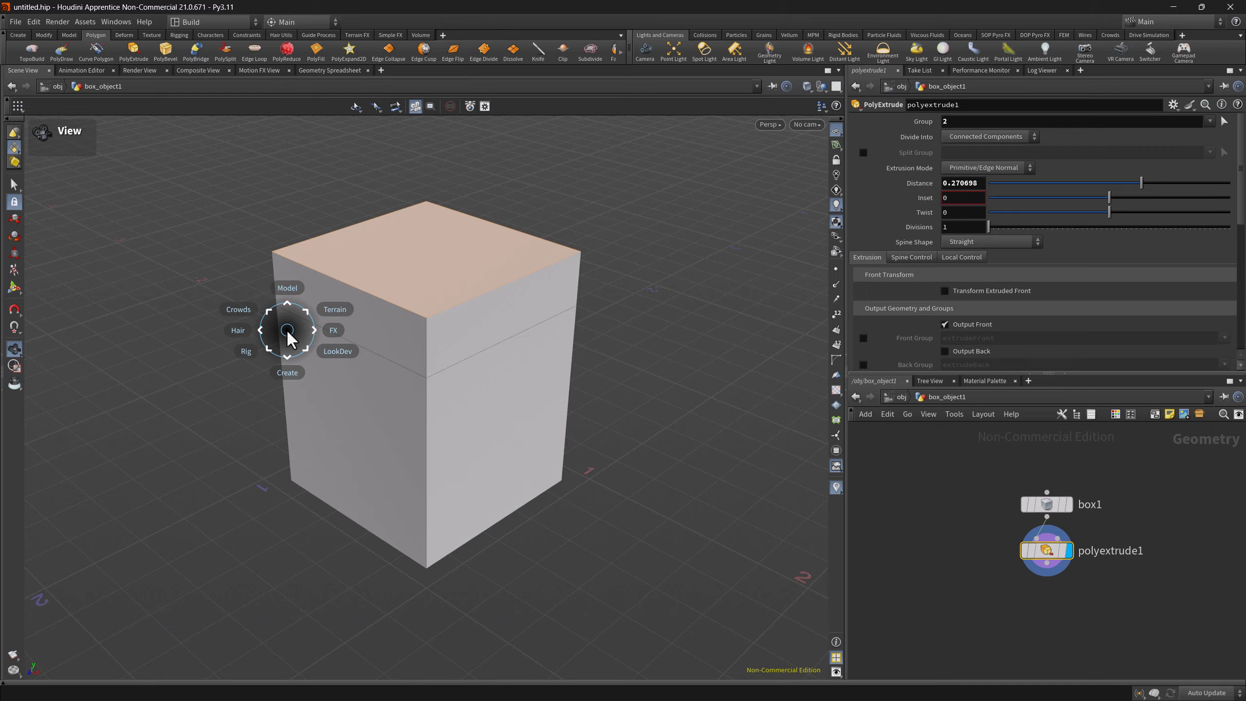
{"action": "left_click", "coordinate": [287, 288]}
{"action": "left_click", "coordinate": [281, 236]}
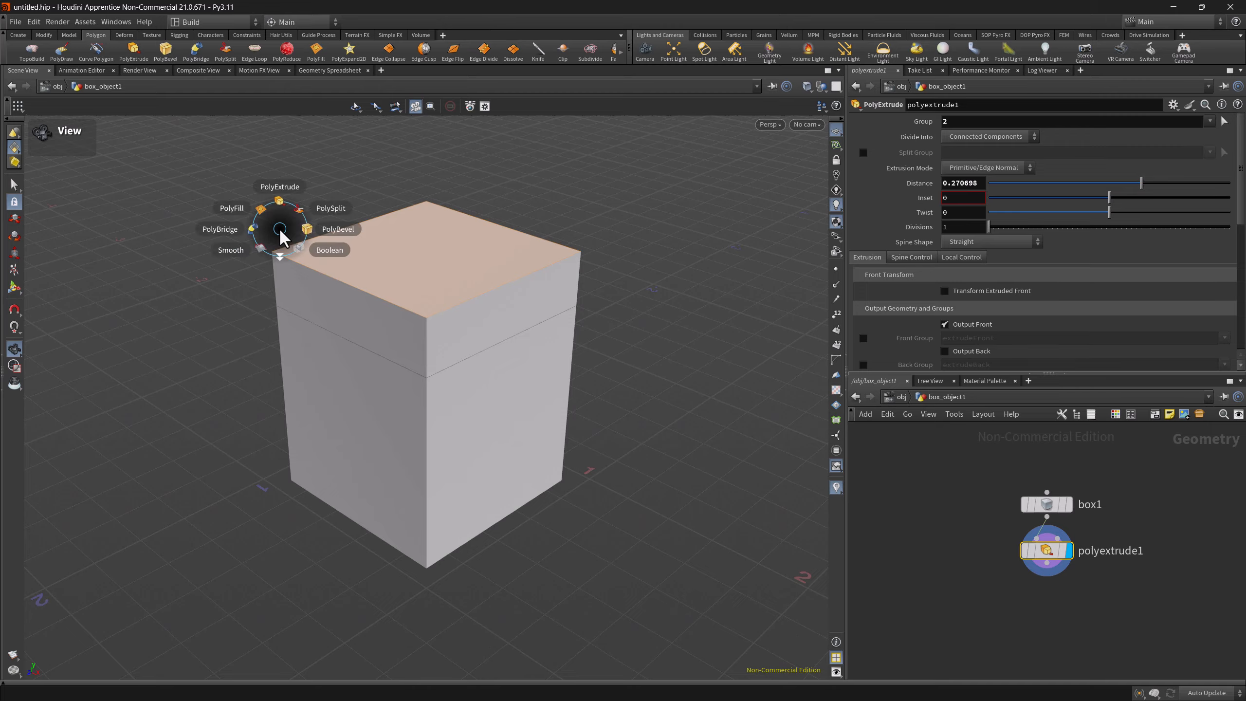
{"action": "left_click", "coordinate": [276, 205]}
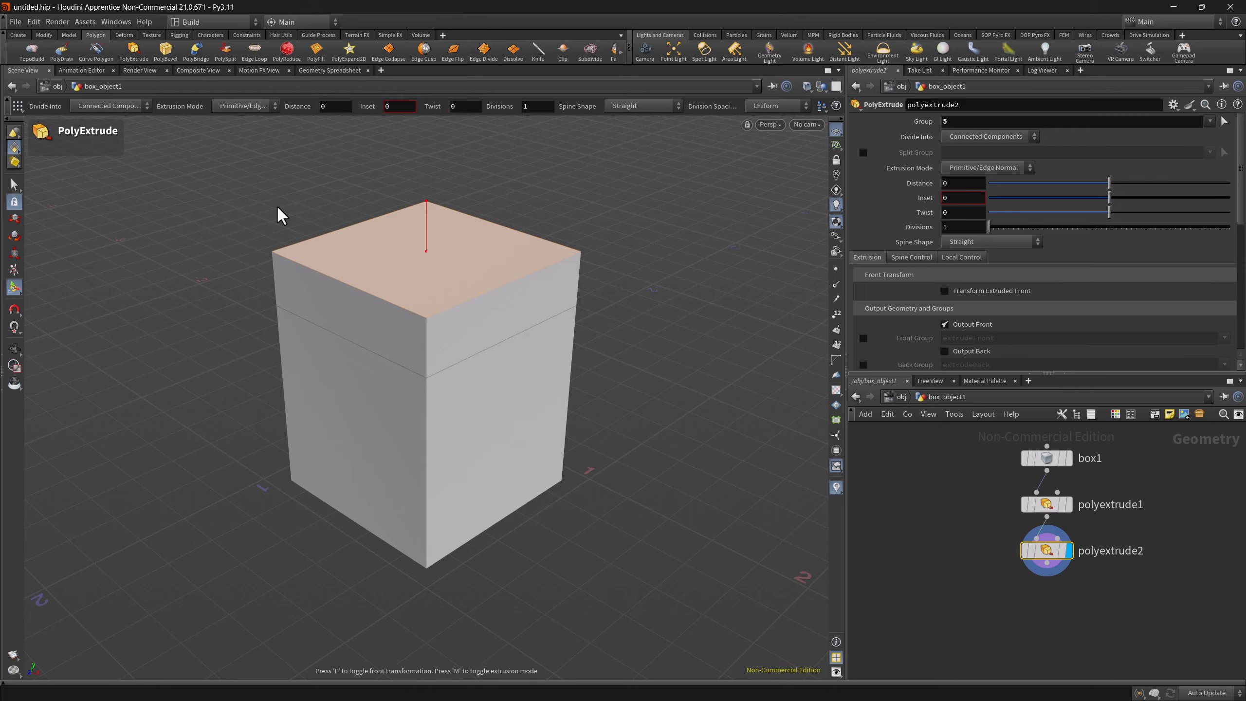
{"action": "left_click_drag", "start_coordinate": [426, 216], "coordinate": [427, 153]}
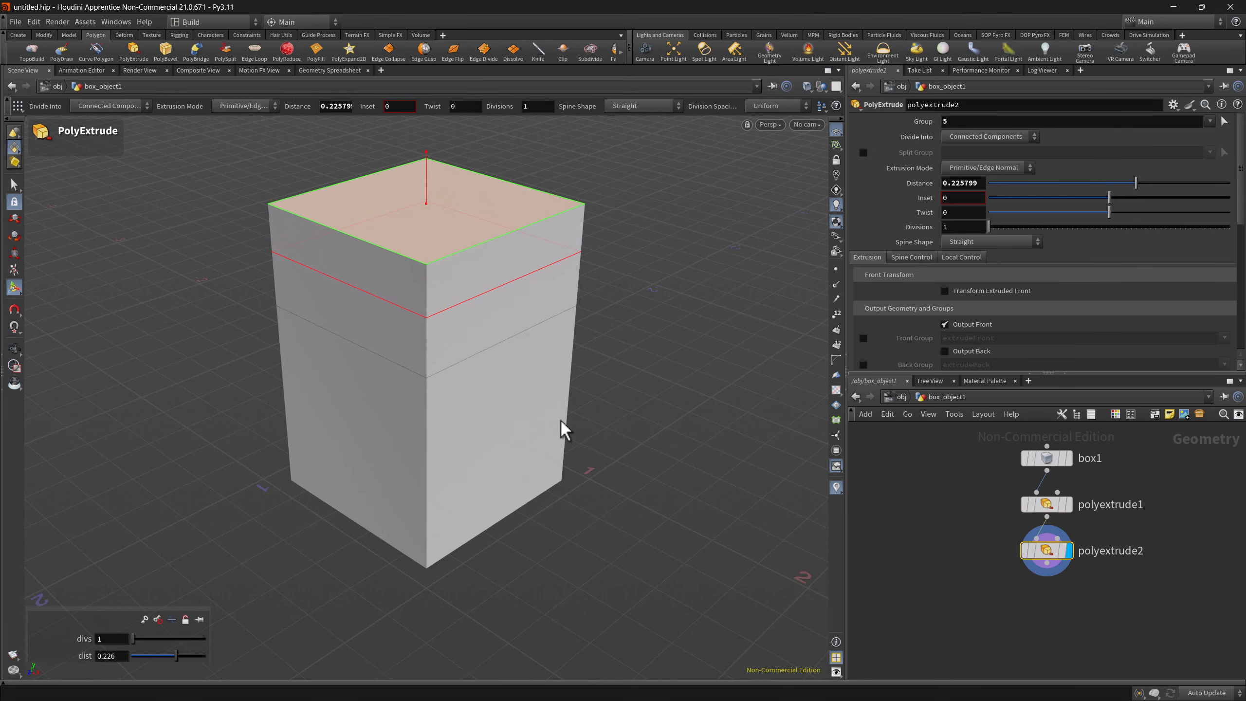
Repeat the PolyExtrude operation on the top face, raising it about 0.211
{"action": "key", "text": "q"}
{"action": "left_click", "coordinate": [457, 221]}
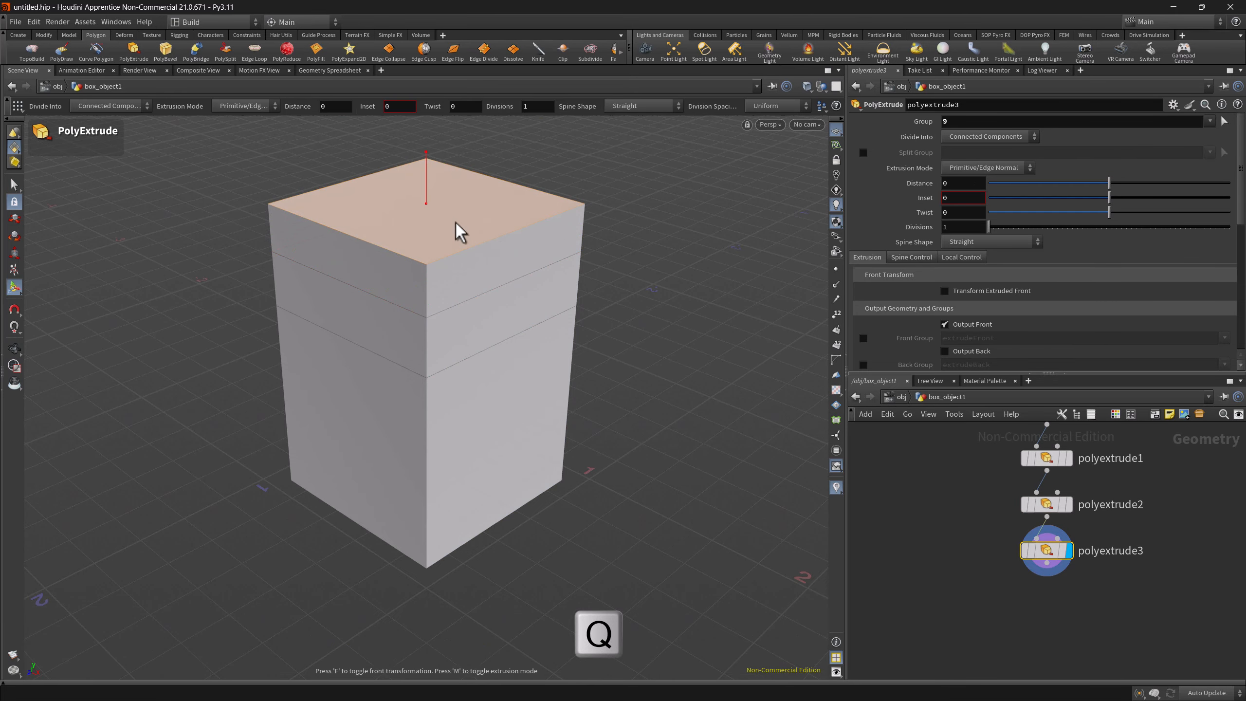
{"action": "left_click_drag", "start_coordinate": [426, 160], "coordinate": [442, 103]}
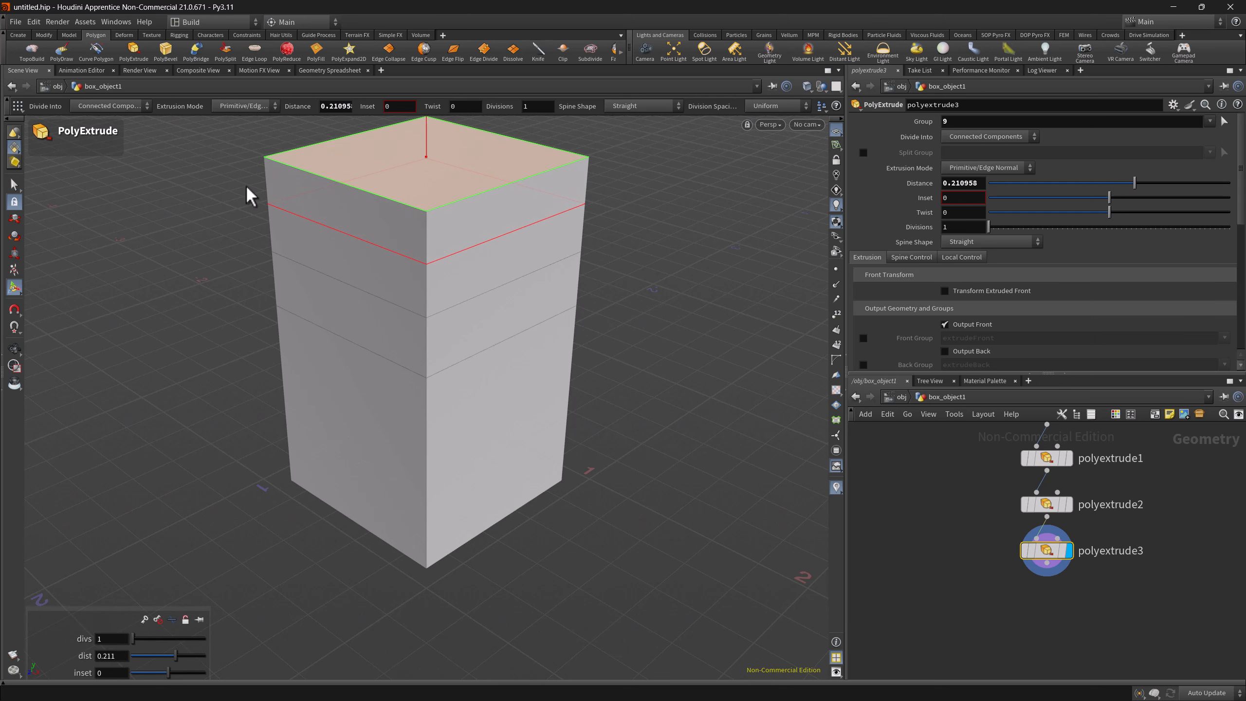
Switch the active radial menu set from Main to Modeling
{"action": "left_click", "coordinate": [191, 23]}
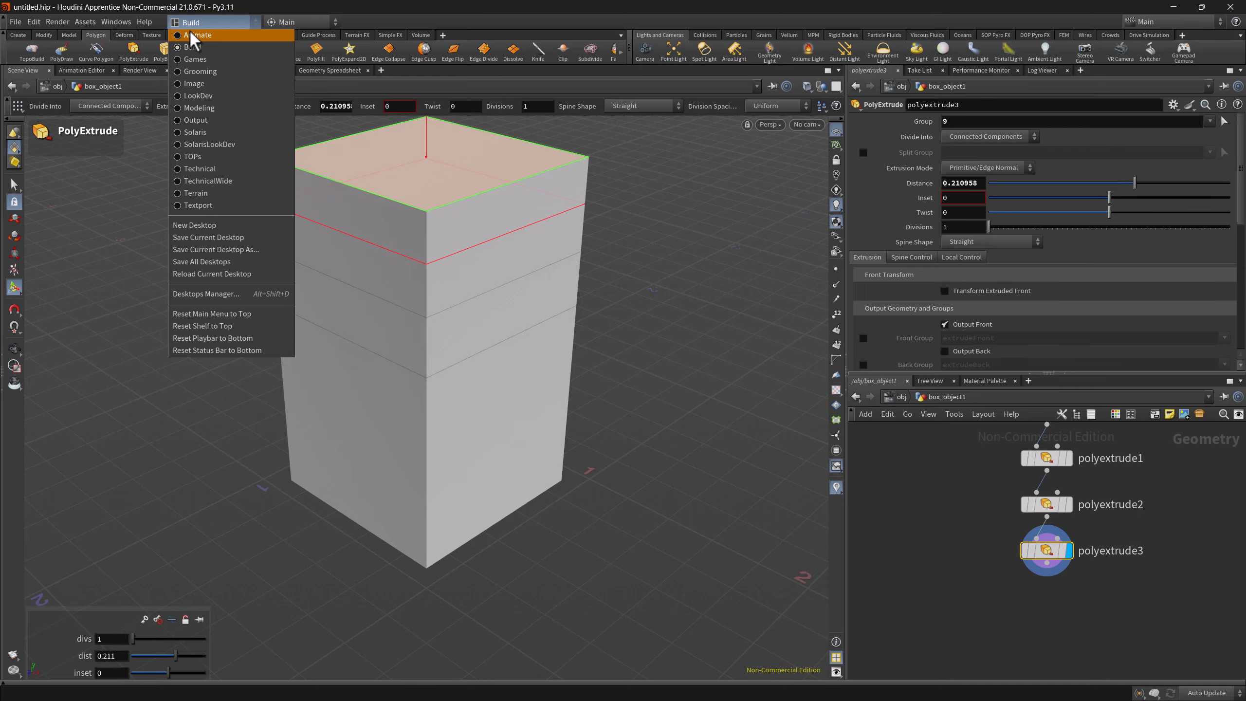
{"action": "left_click", "coordinate": [286, 19]}
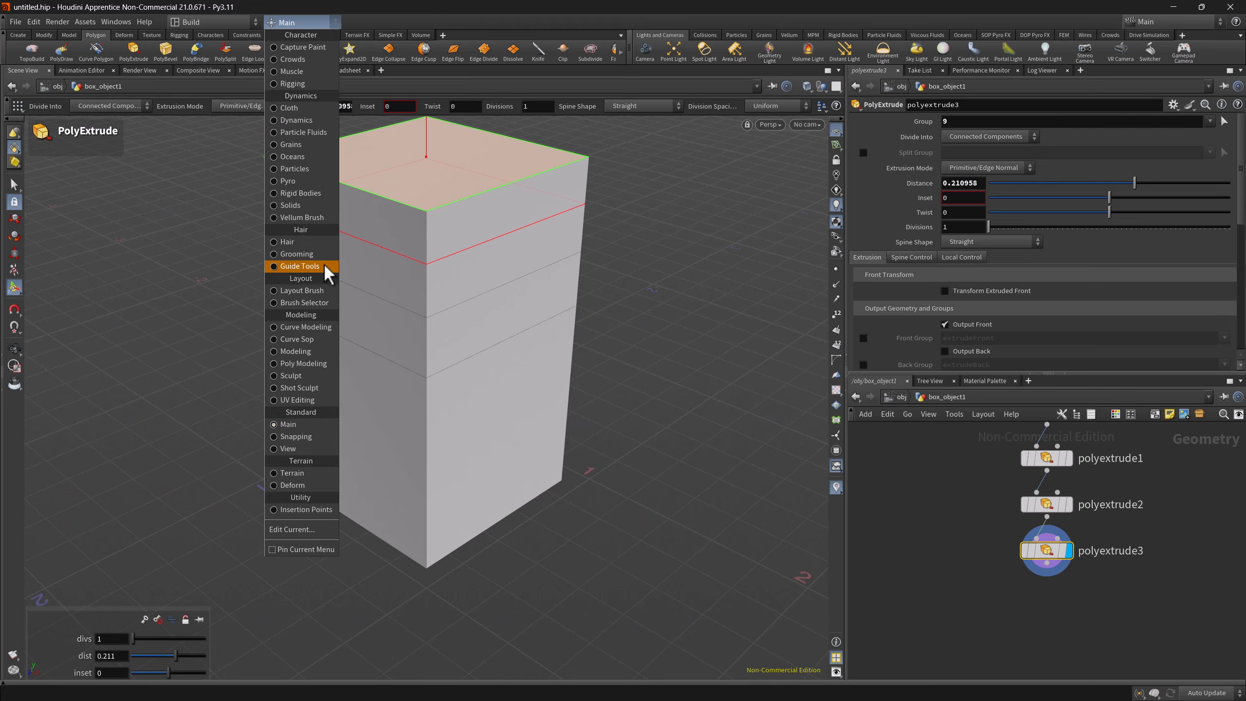
{"action": "left_click", "coordinate": [296, 352]}
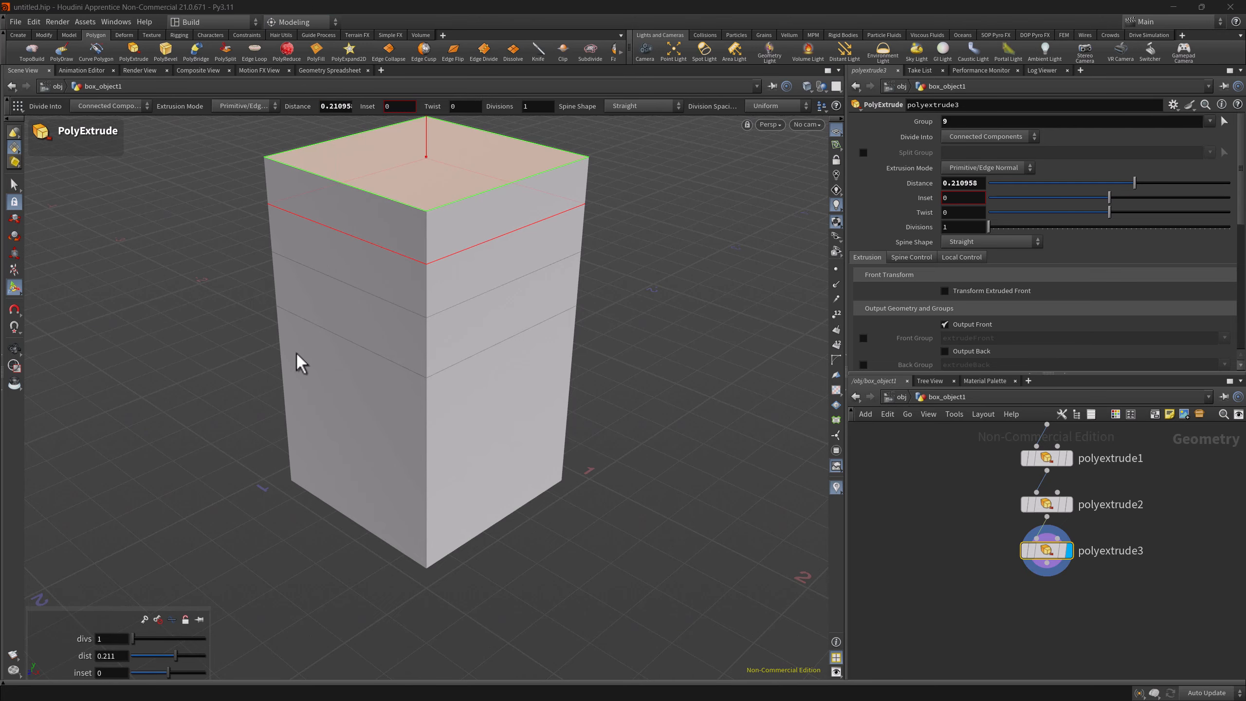
Insert two vertical edge loops with the Edge Loop tool, one near the front corner and one near the right corner of the box
{"action": "key", "text": "c"}
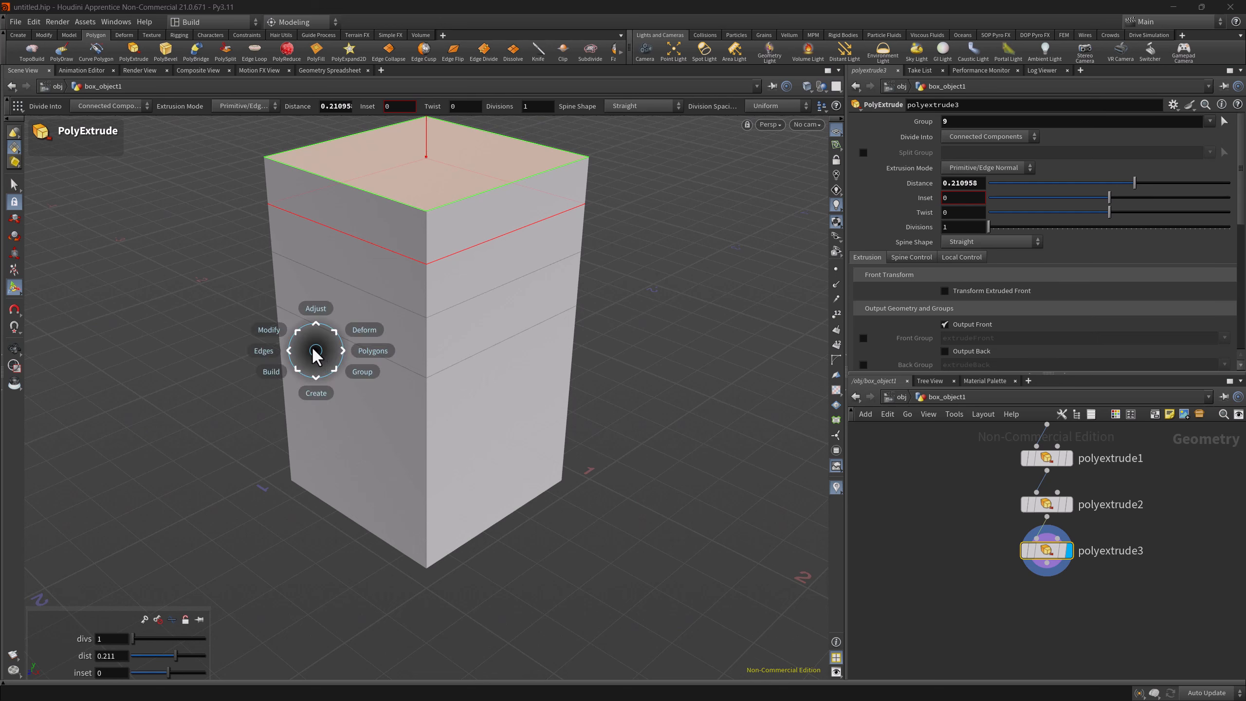
{"action": "mouse_move", "coordinate": [363, 360]}
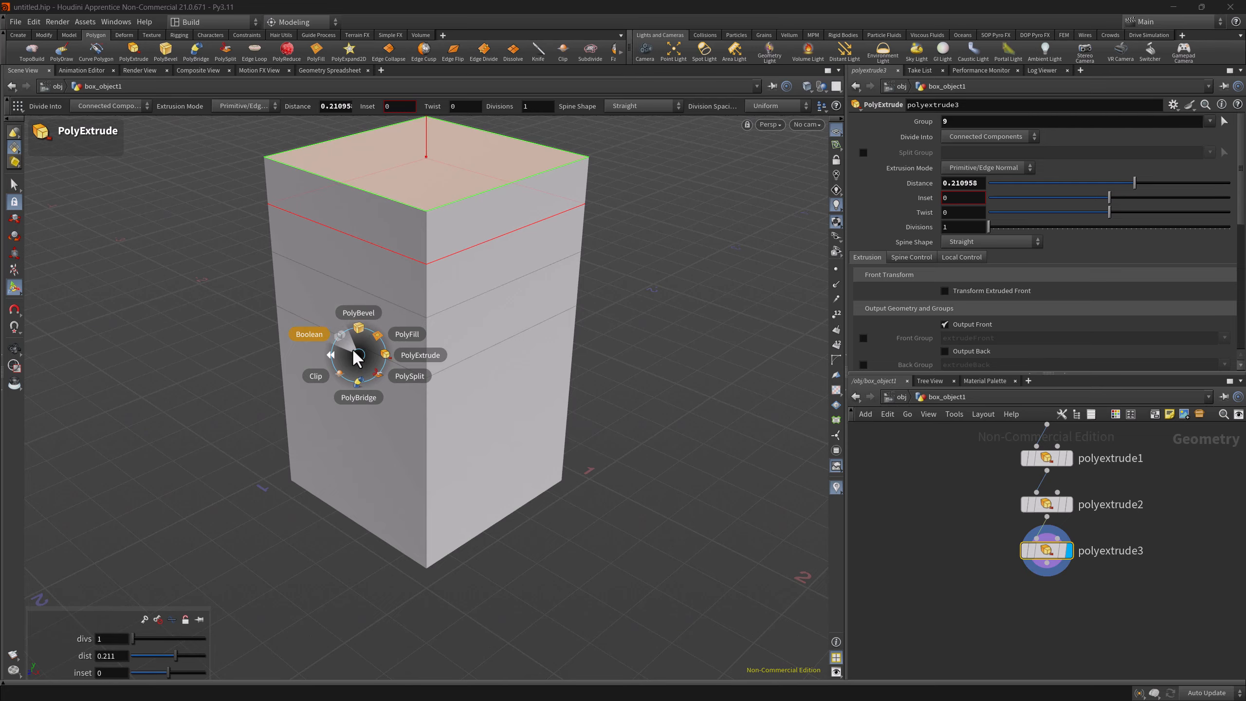
{"action": "mouse_move", "coordinate": [316, 354]}
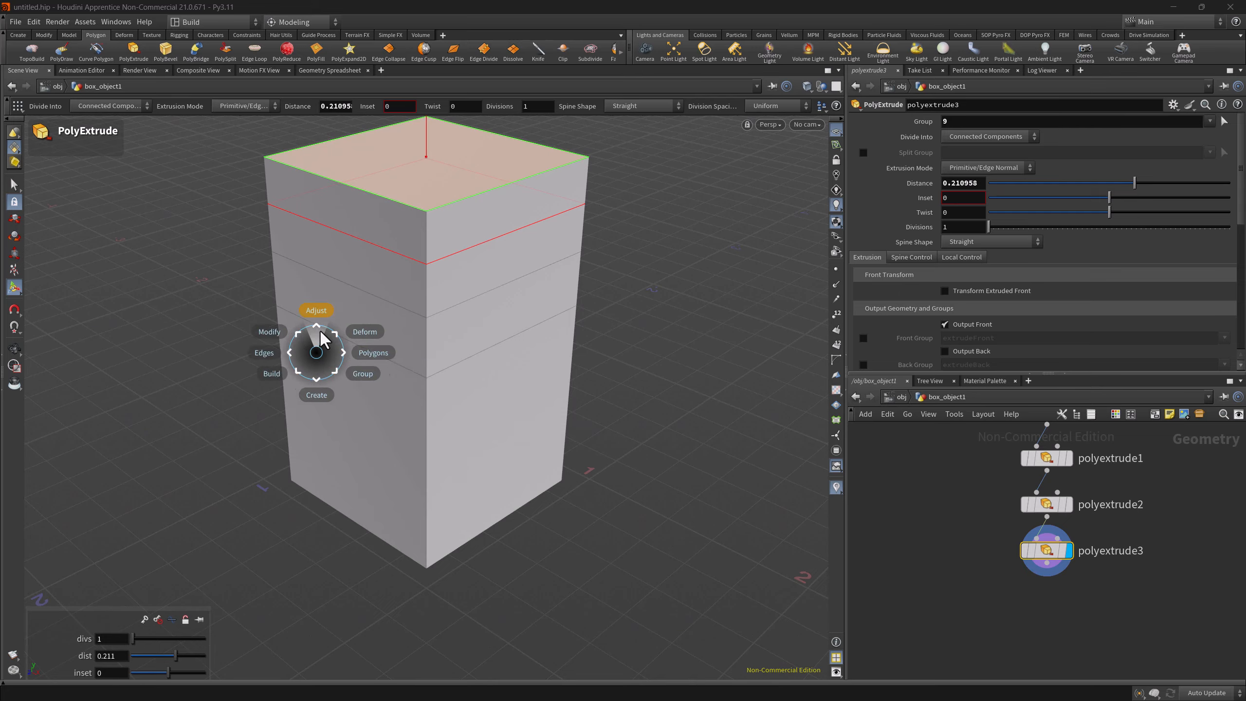
{"action": "mouse_move", "coordinate": [322, 316]}
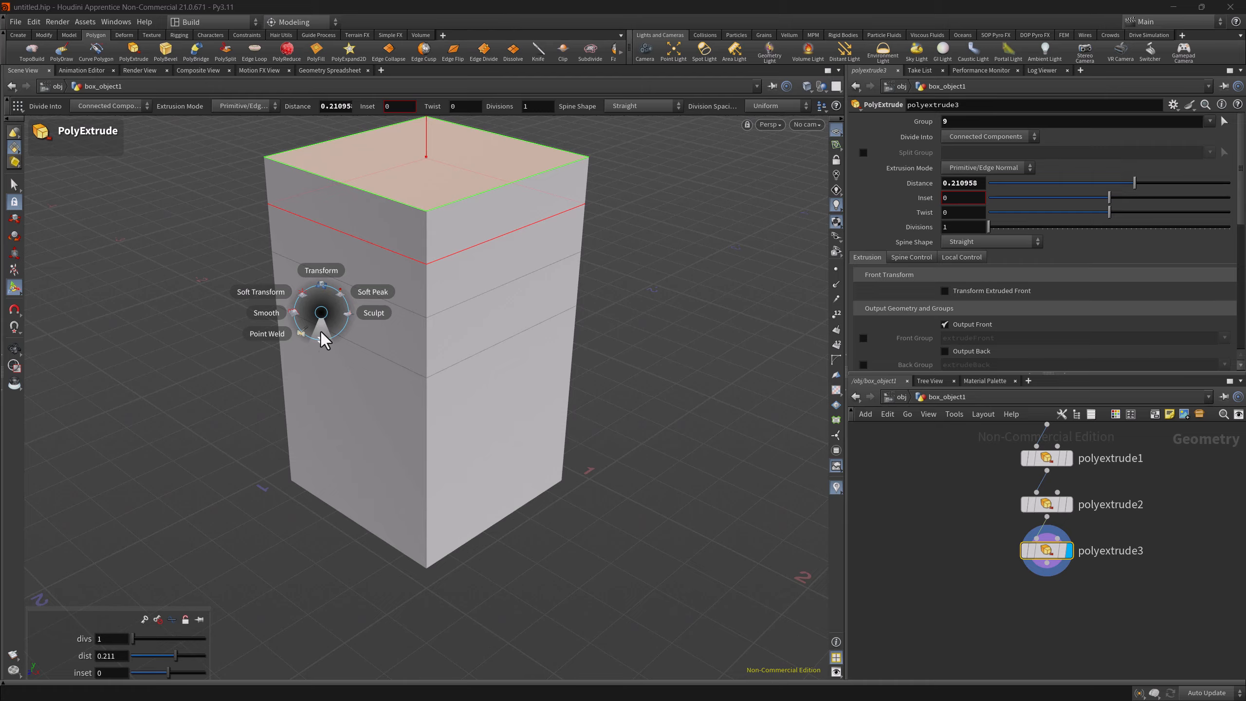
{"action": "mouse_move", "coordinate": [280, 346]}
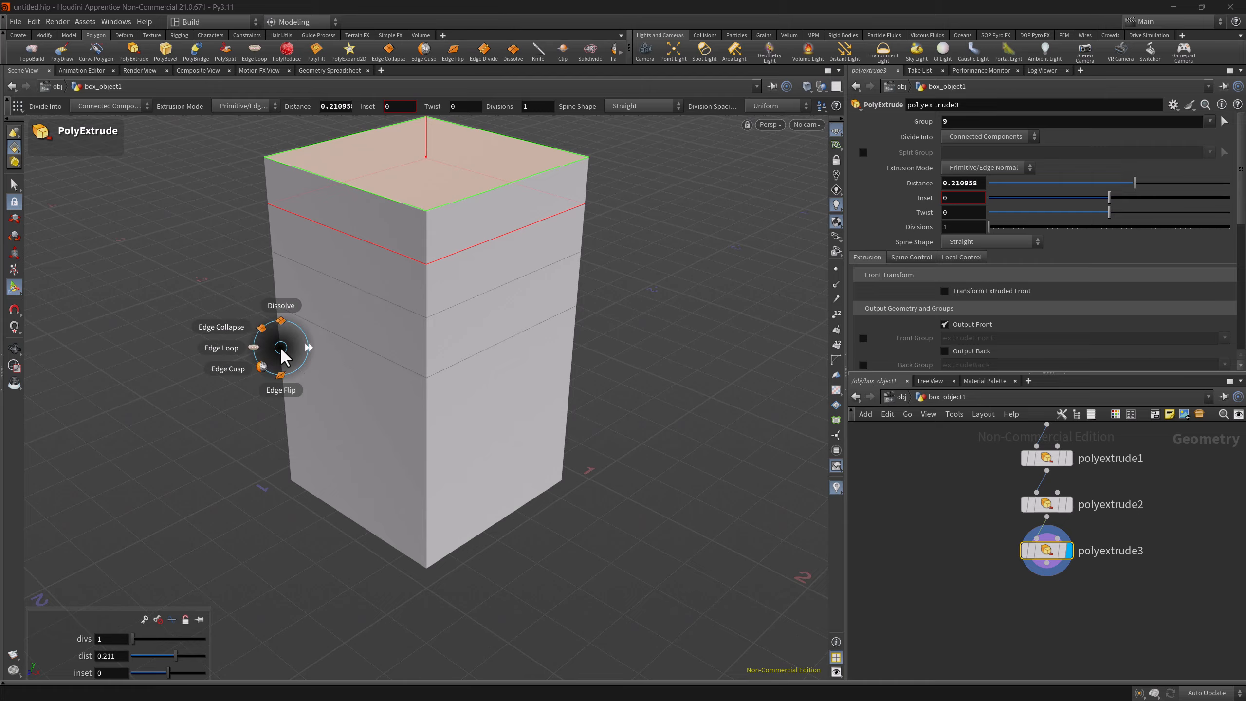
{"action": "left_click", "coordinate": [238, 346]}
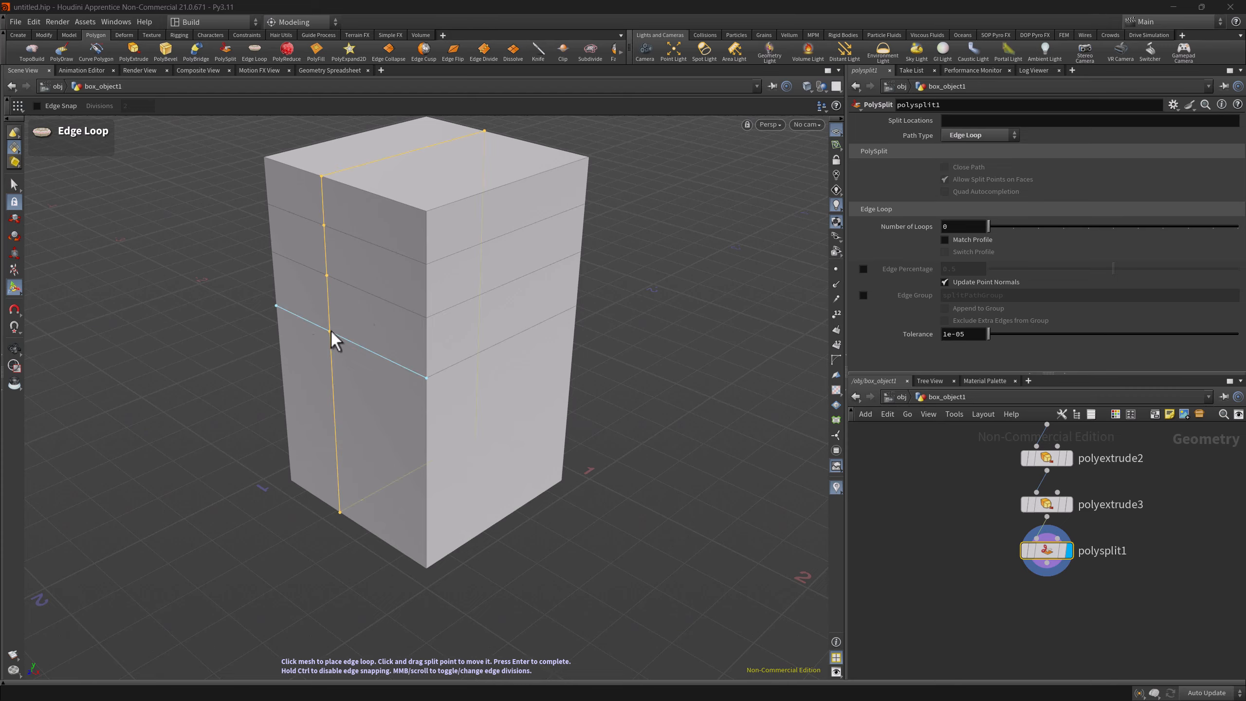
{"action": "left_click", "coordinate": [440, 209]}
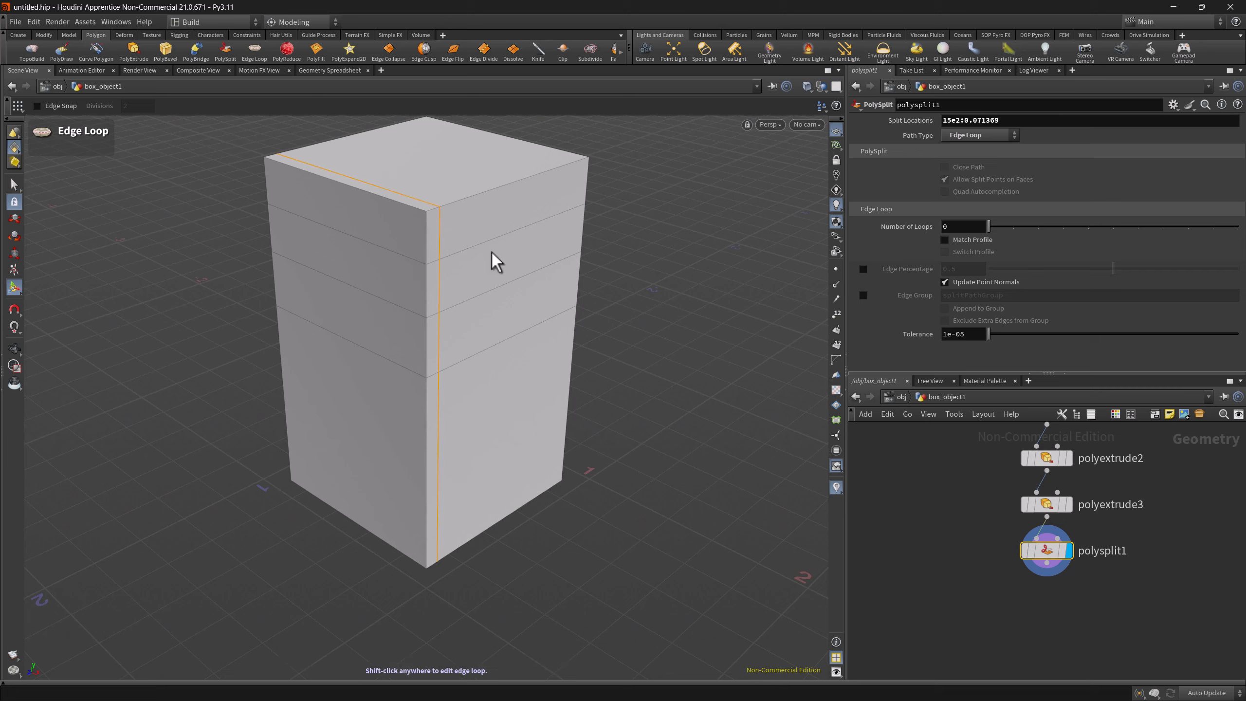
{"action": "key", "text": "q"}
{"action": "left_click", "coordinate": [564, 170]}
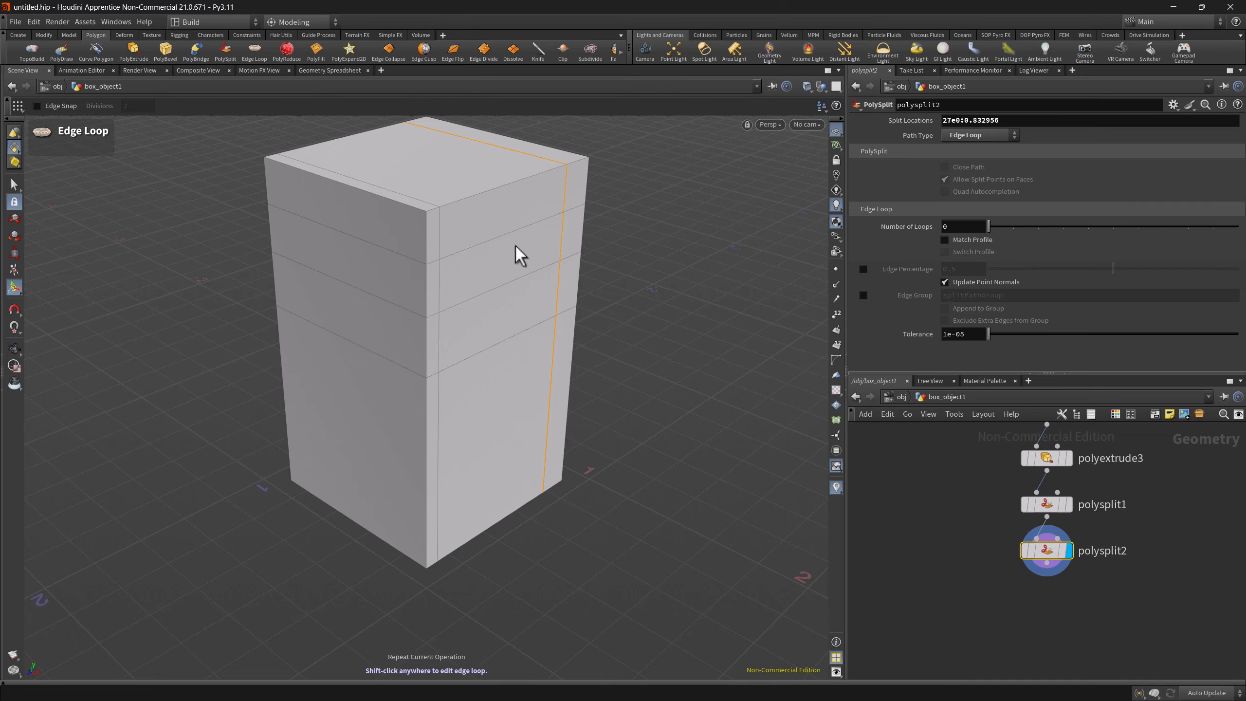
Set the radial menu set back to Main, switch the desktop layout to Modeling, and check which radial menu set it uses
{"action": "left_click", "coordinate": [312, 23]}
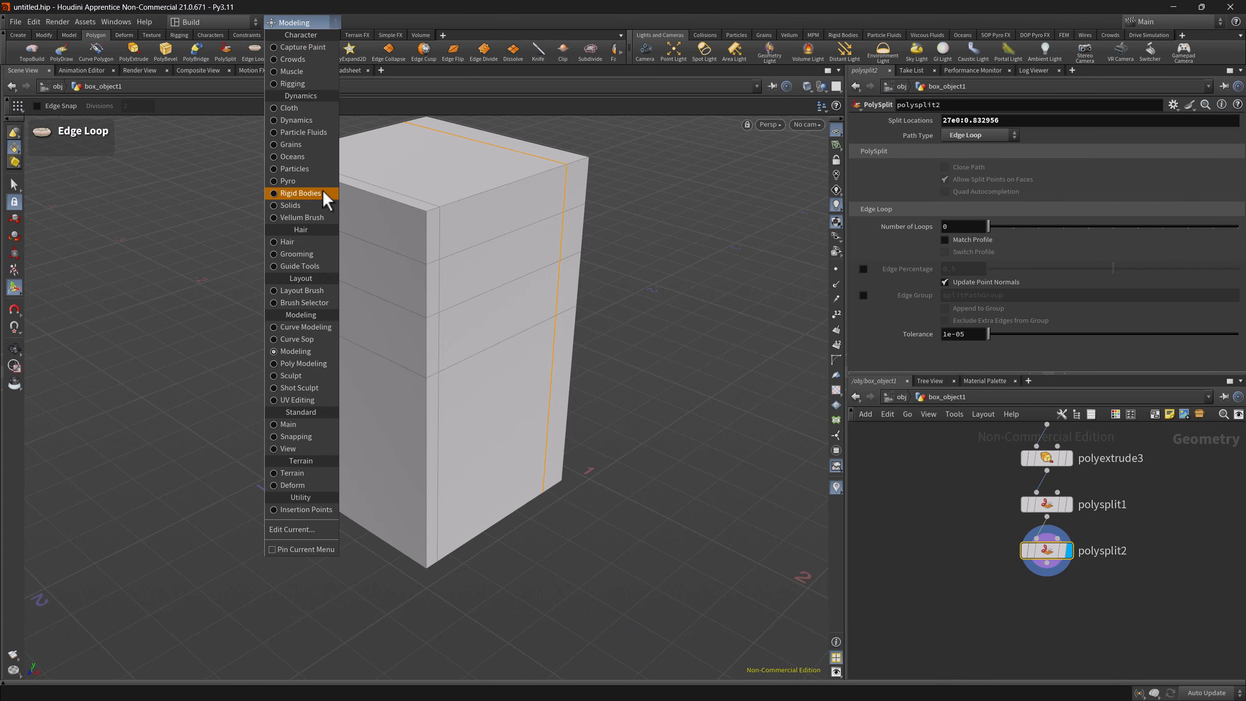
{"action": "left_click", "coordinate": [303, 422]}
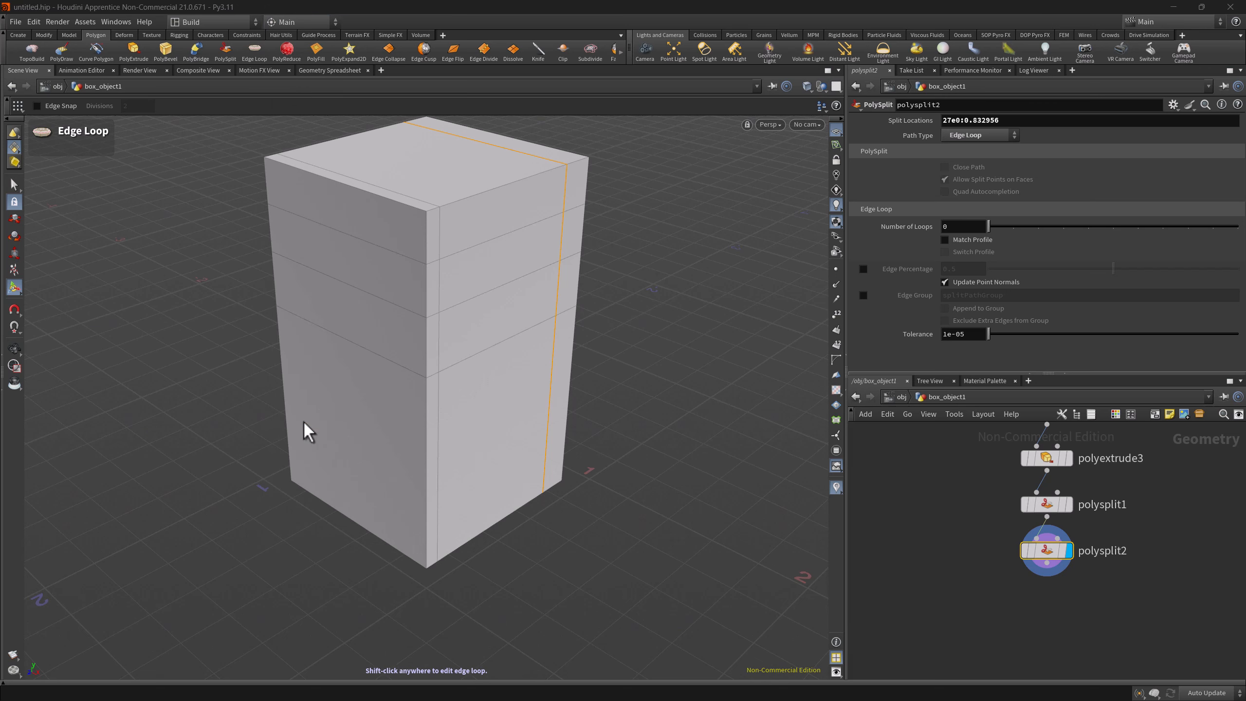
{"action": "left_click", "coordinate": [197, 22]}
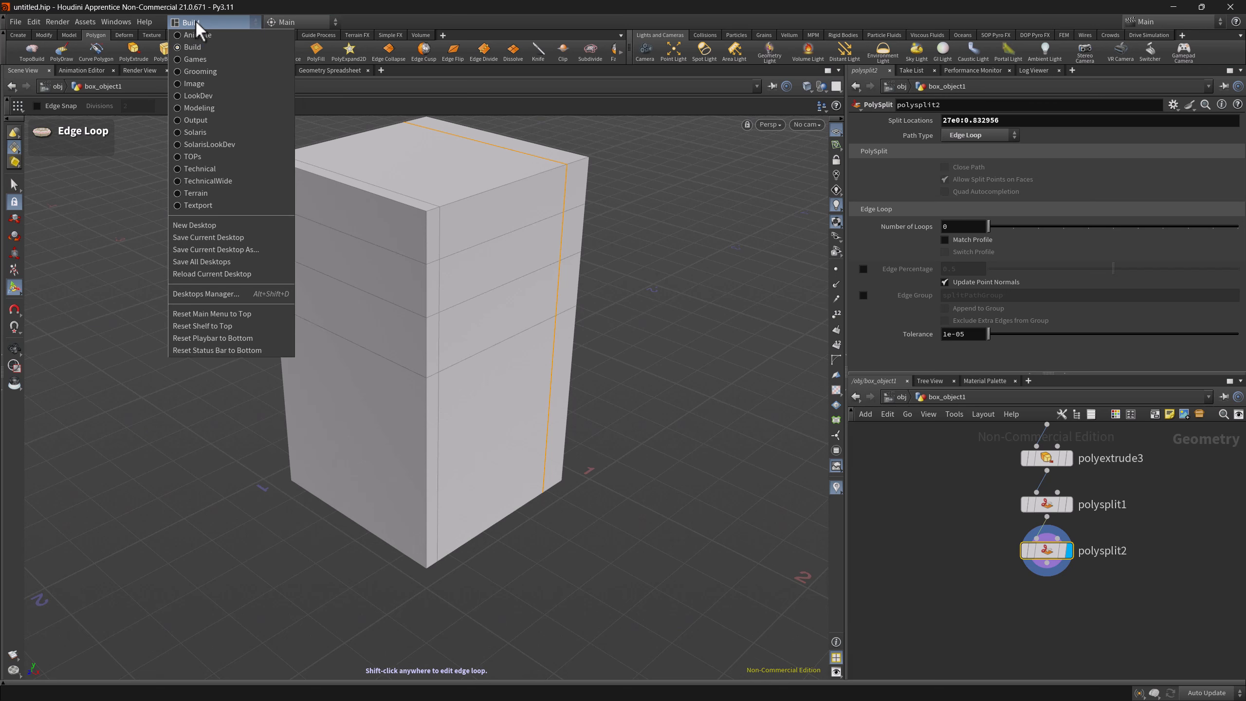
{"action": "left_click", "coordinate": [209, 107]}
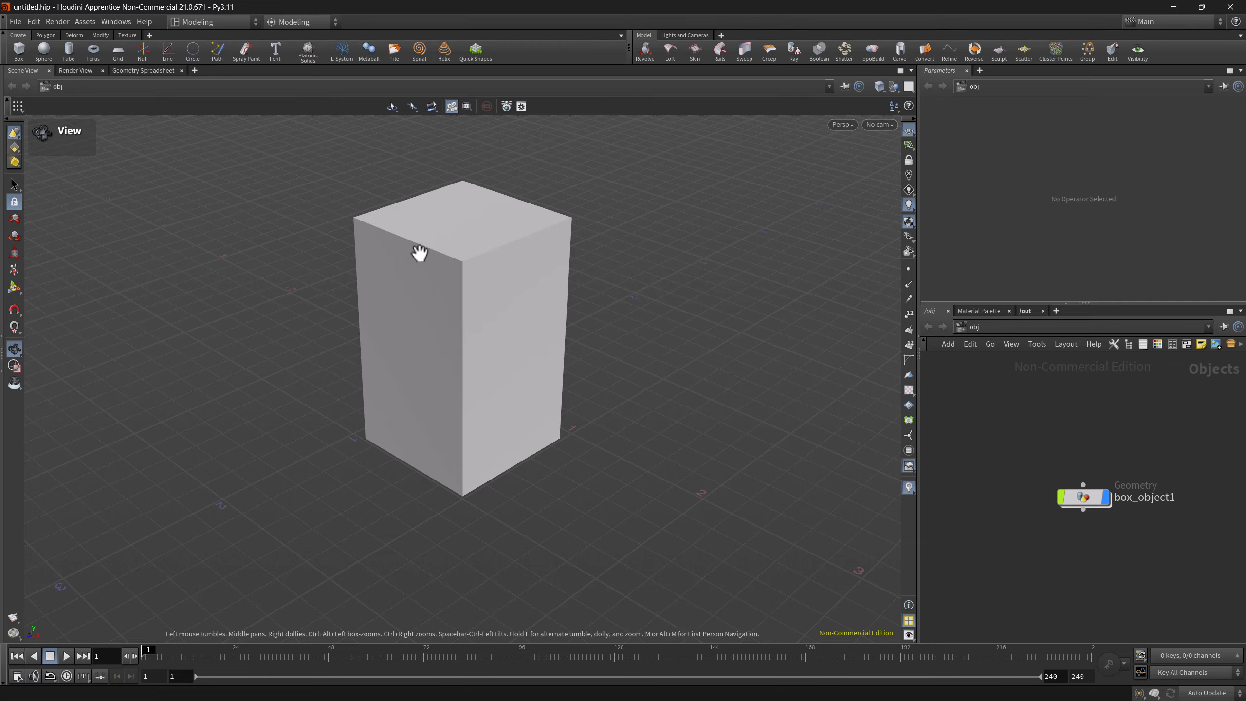
{"action": "left_click", "coordinate": [284, 22]}
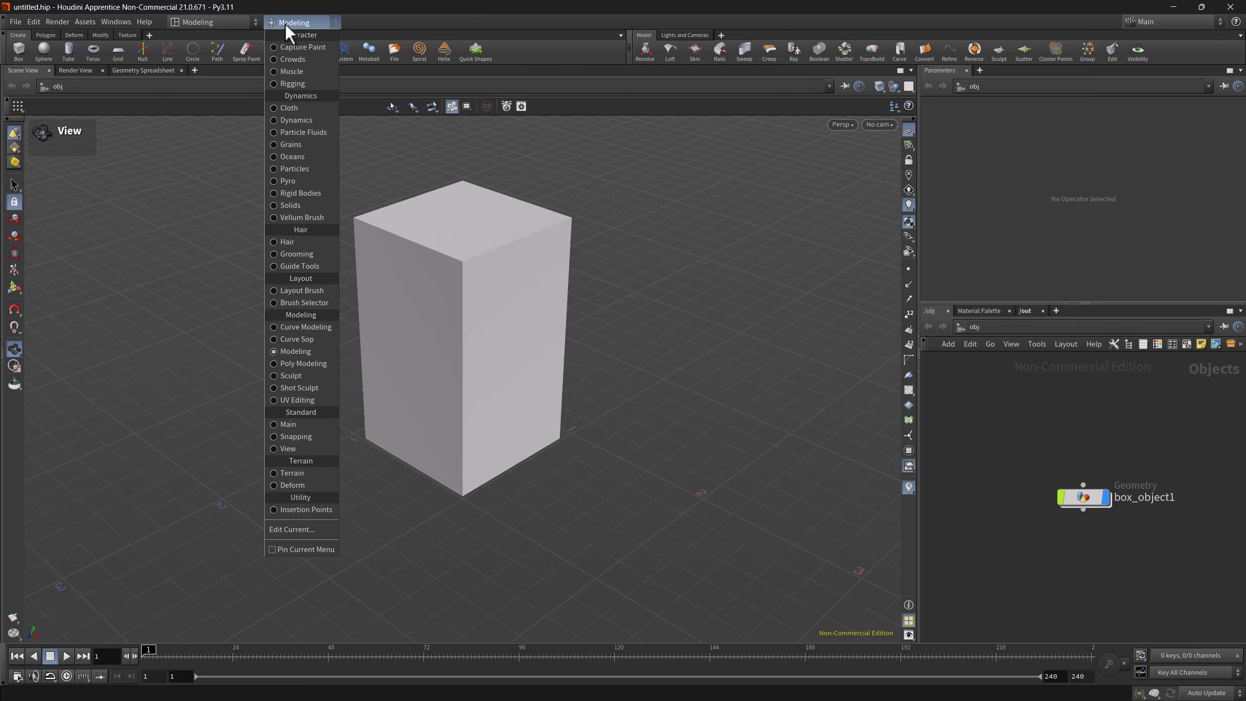
{"action": "left_click", "coordinate": [289, 22]}
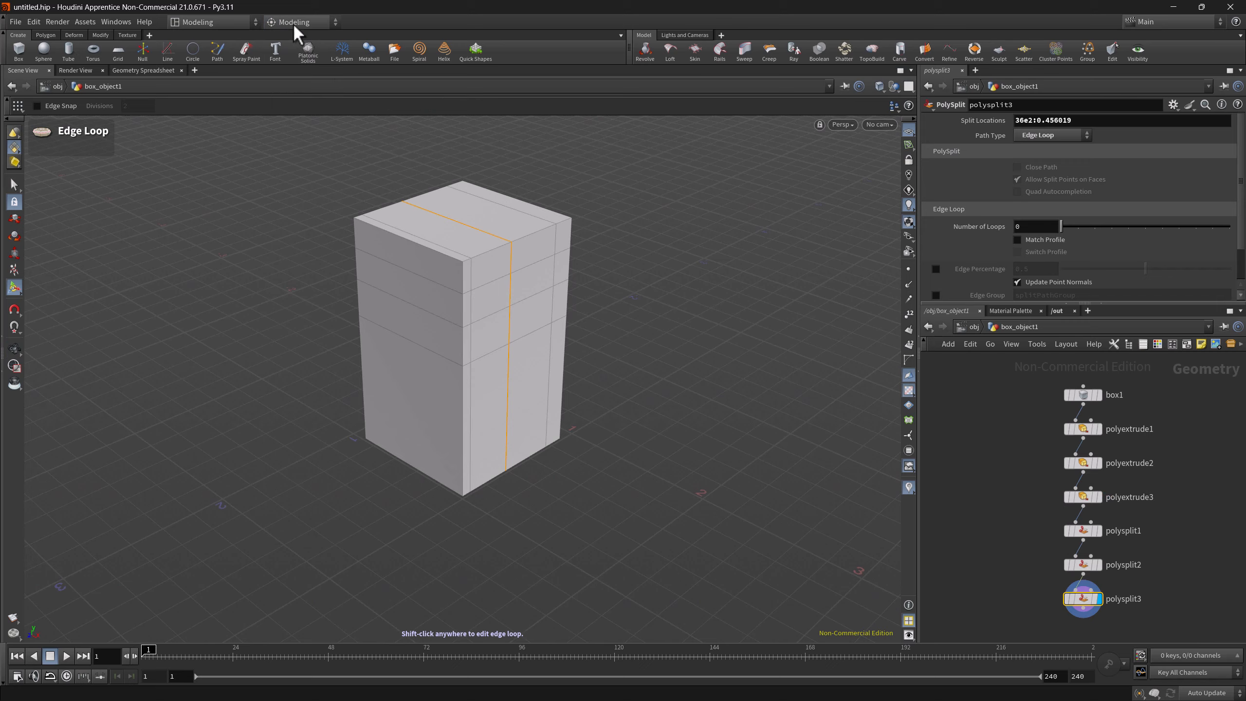
View the current Modeling radial menu in the radial menu editor and close the editor
{"action": "left_click", "coordinate": [293, 23]}
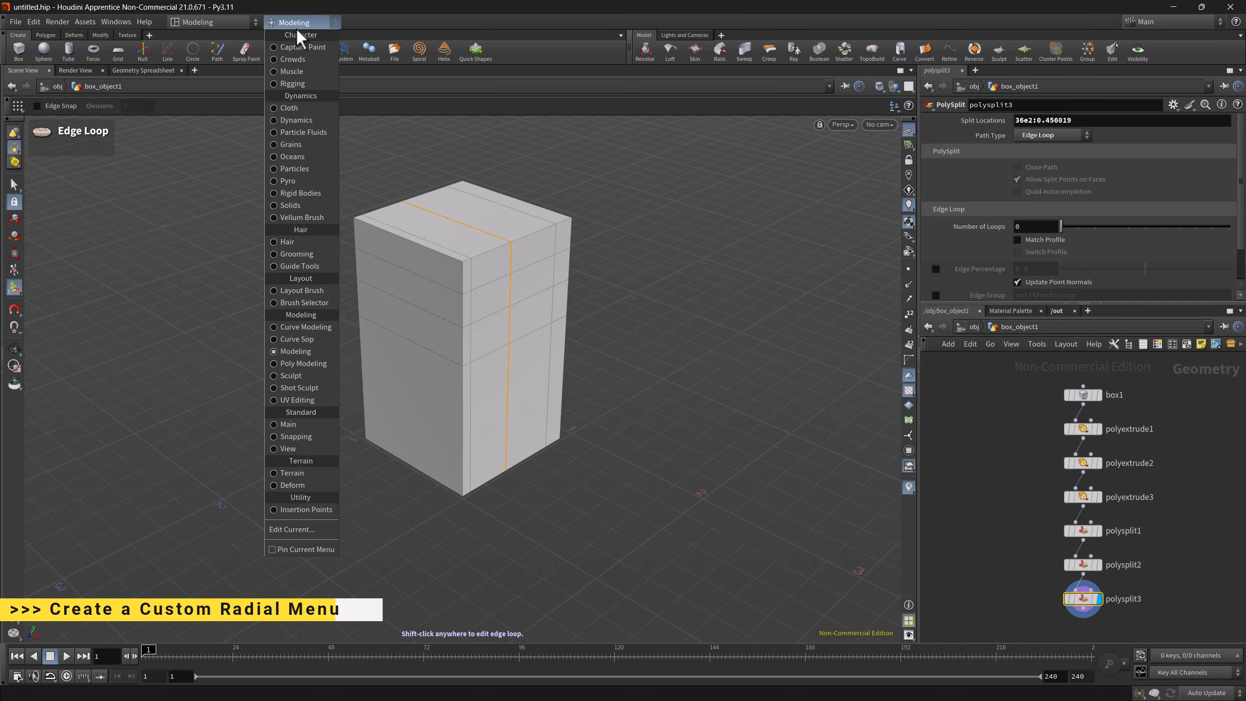
{"action": "left_click", "coordinate": [294, 528]}
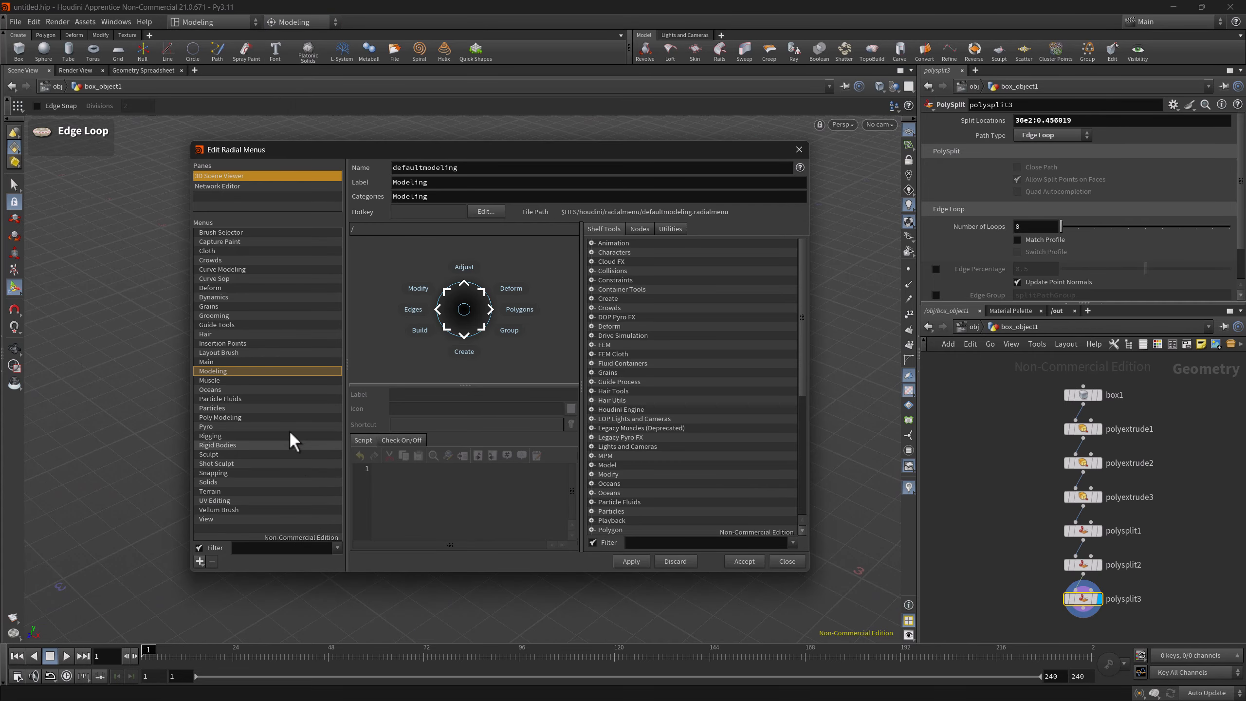
{"action": "left_click", "coordinate": [799, 149]}
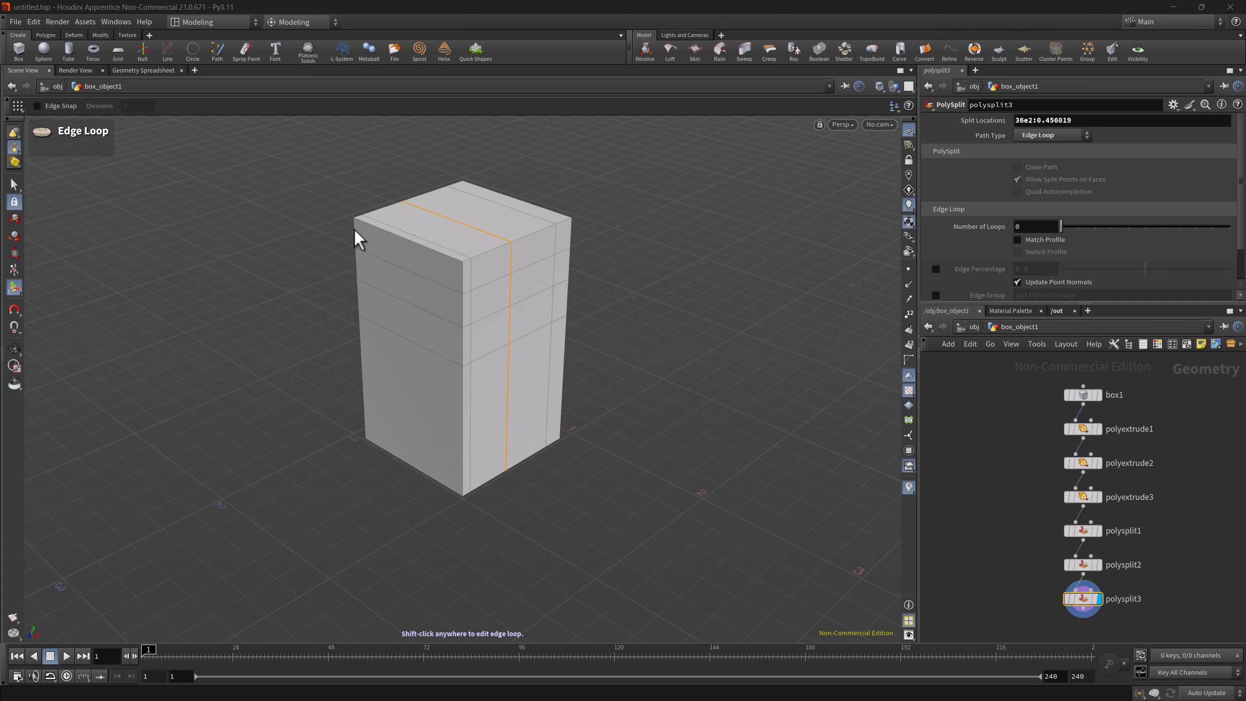
Add a new radial menu for the 3D Scene Viewer, with the name DemoMenu and the label Demo
{"action": "left_click", "coordinate": [34, 22]}
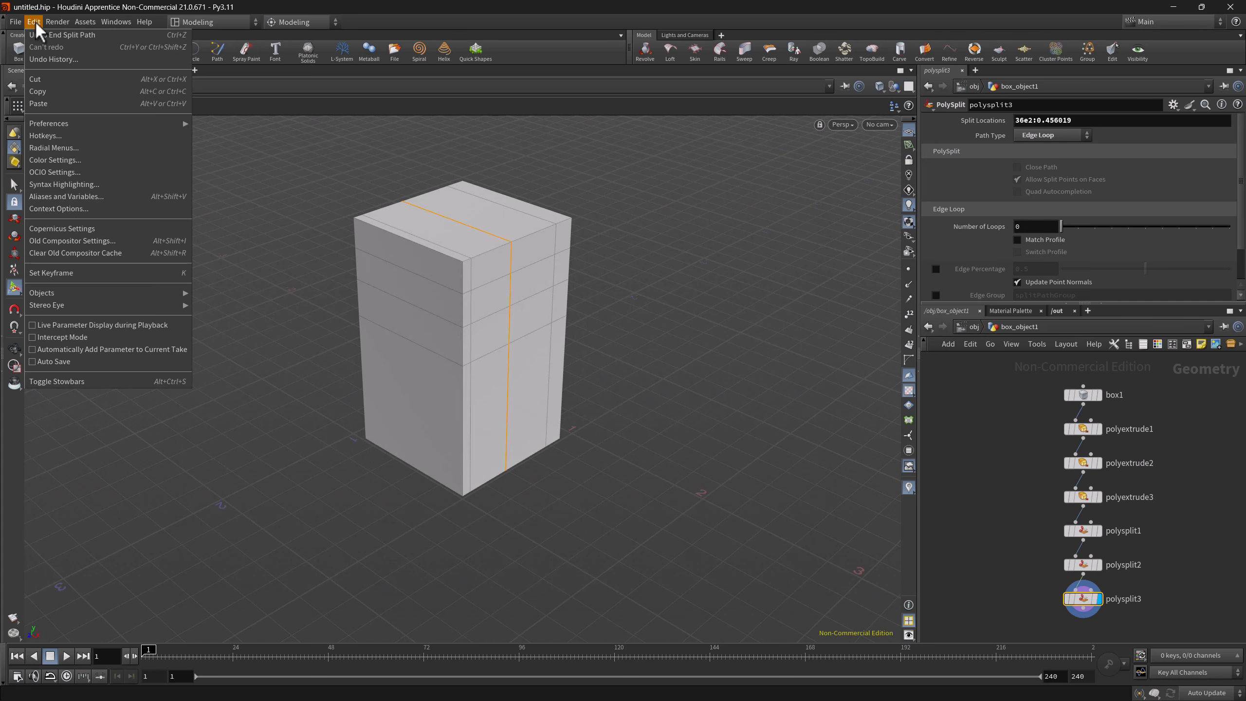
{"action": "left_click", "coordinate": [58, 150]}
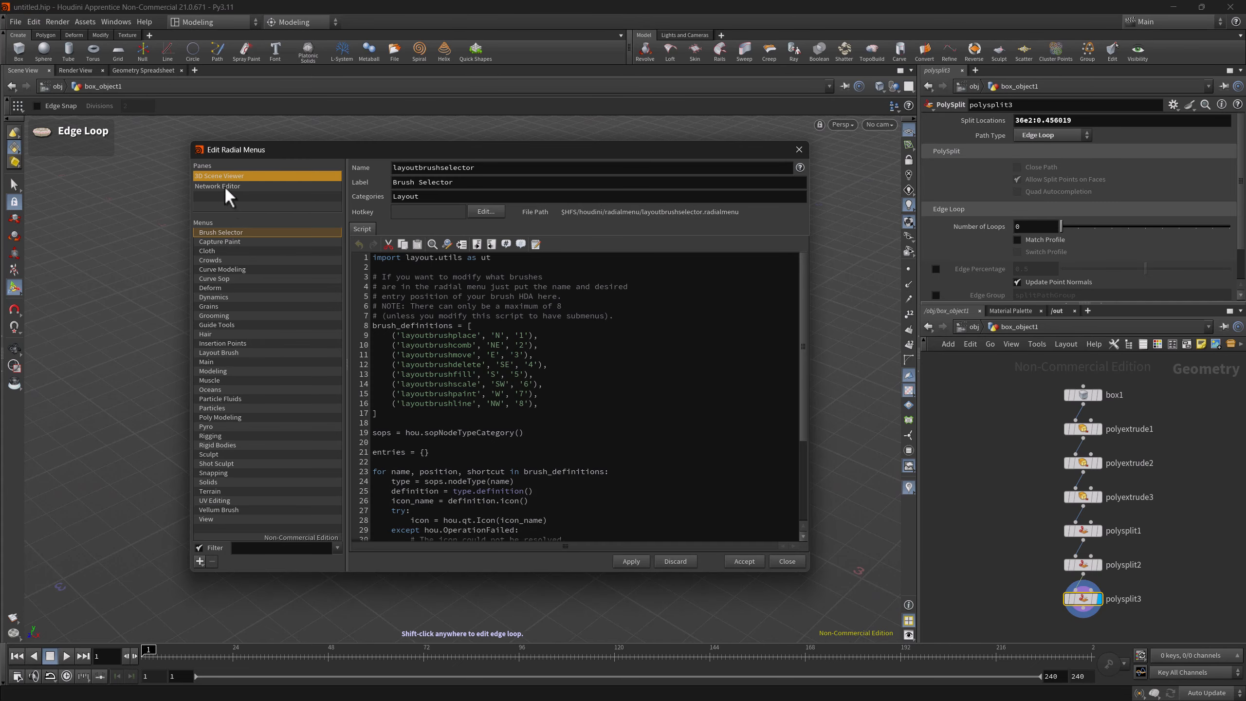
{"action": "left_click", "coordinate": [200, 565]}
{"action": "left_click", "coordinate": [214, 572]}
{"action": "type", "text": "DemoMenu"}
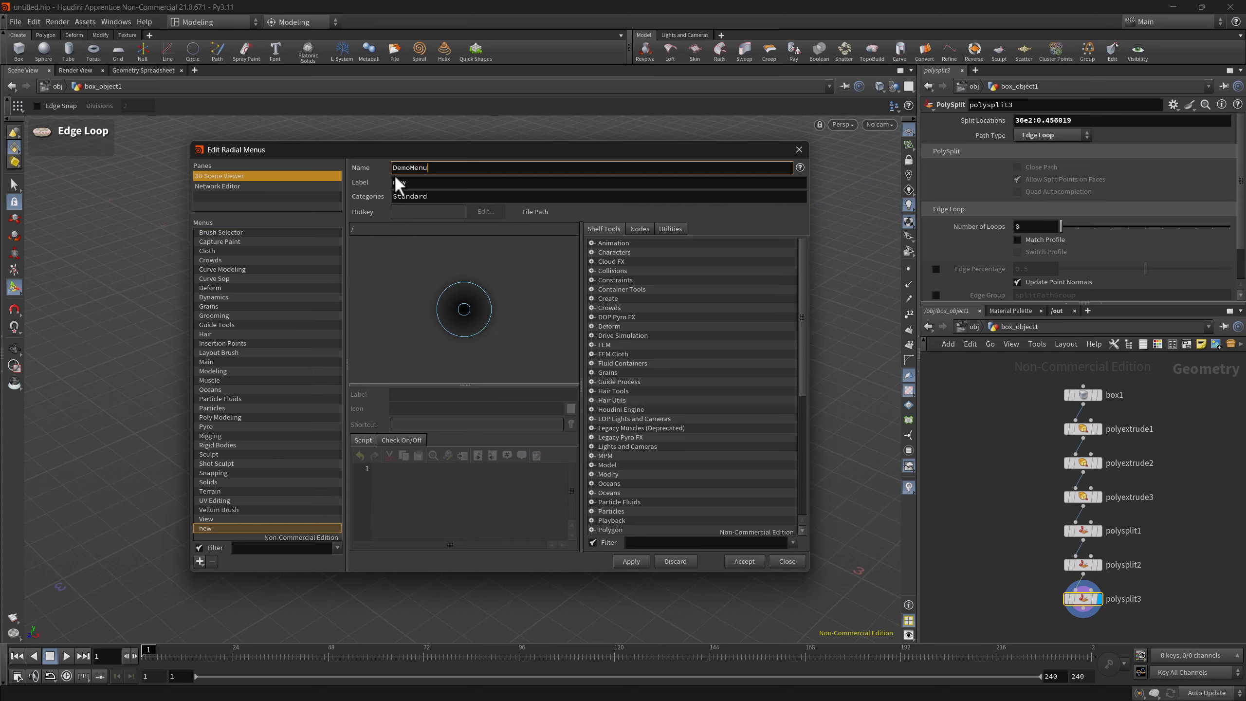
{"action": "left_click", "coordinate": [395, 182]}
{"action": "type", "text": "Demo"}
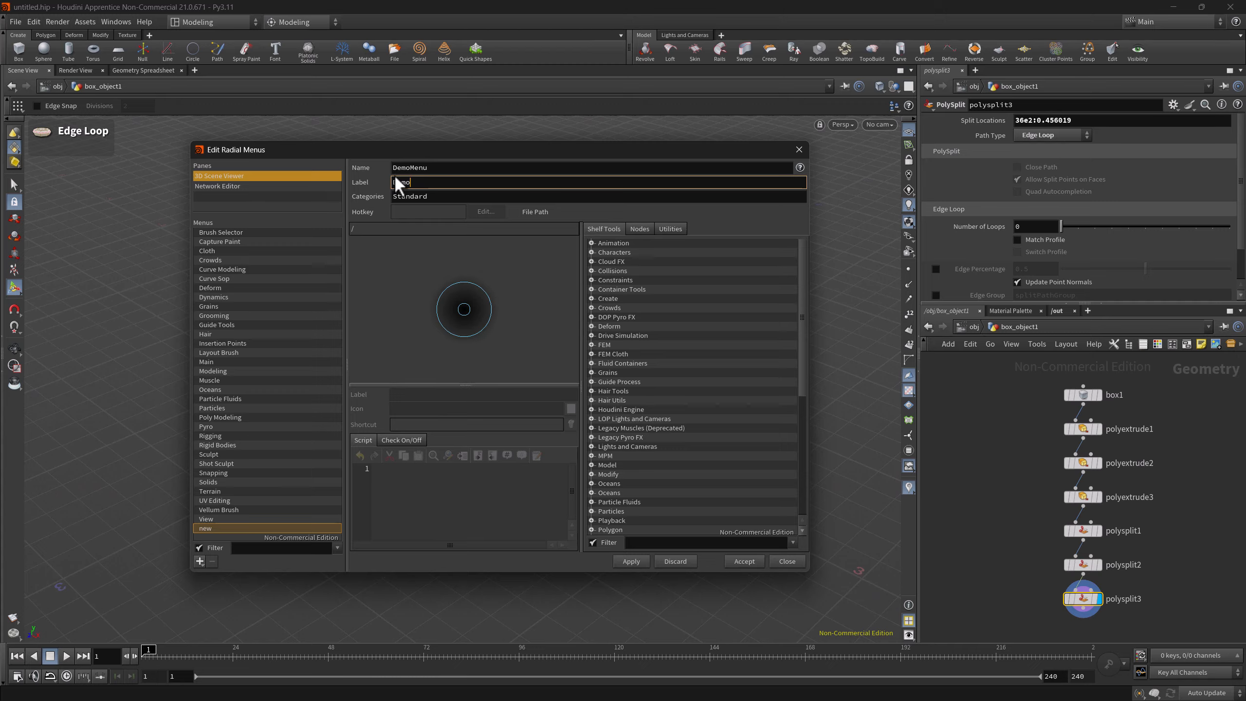
{"action": "left_click", "coordinate": [396, 263]}
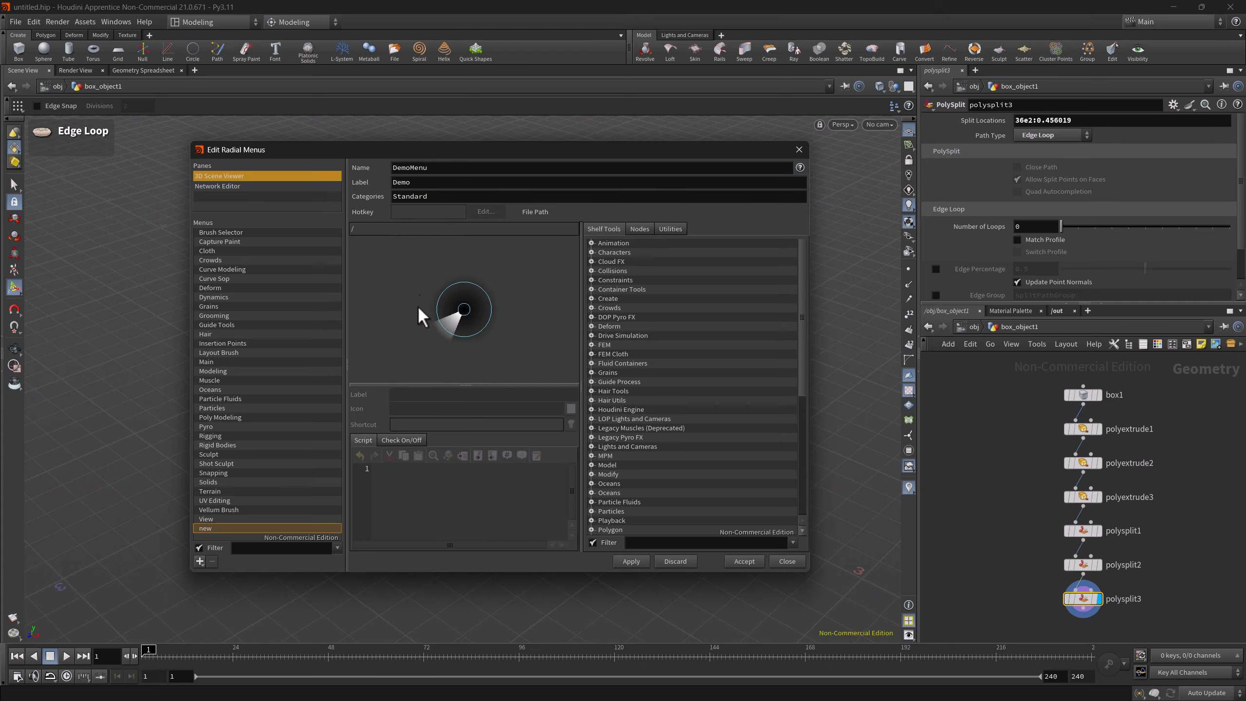
Find the PolySplit shelf tool and add it to the lower-left slot of the new DemoMenu radial menu
{"action": "left_click", "coordinate": [623, 542]}
{"action": "type", "text": "polysplit"}
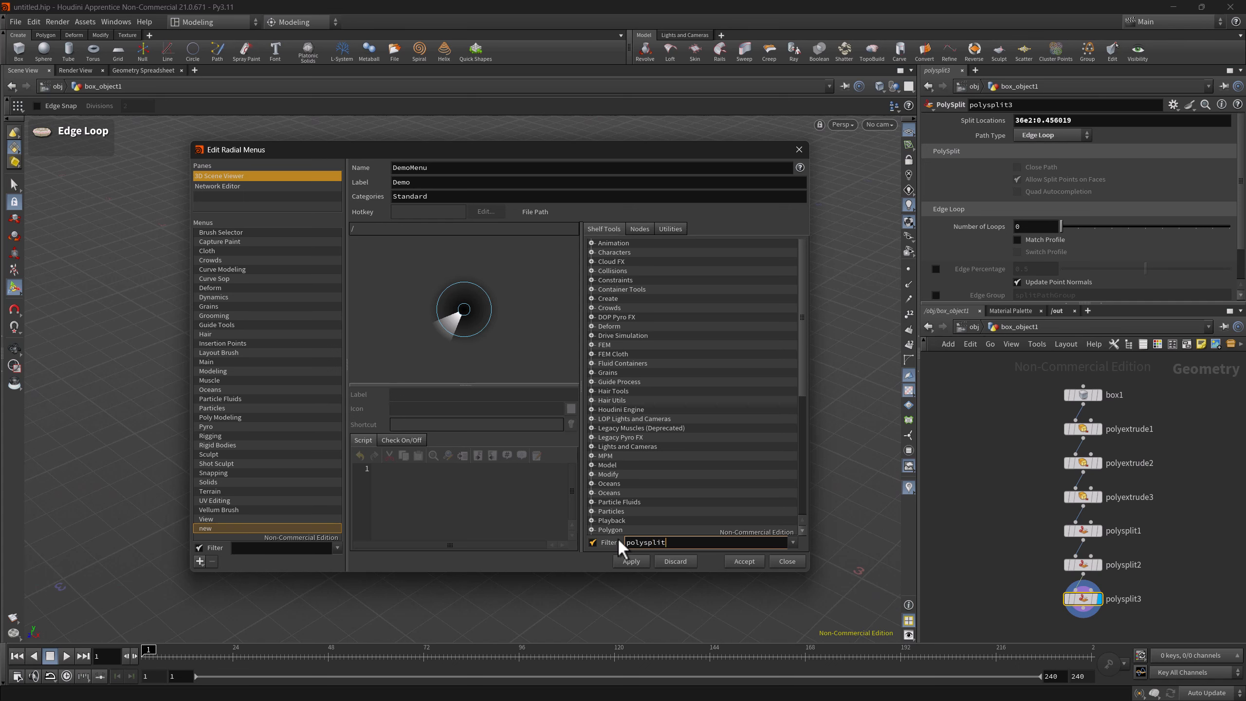
{"action": "key", "text": "Return"}
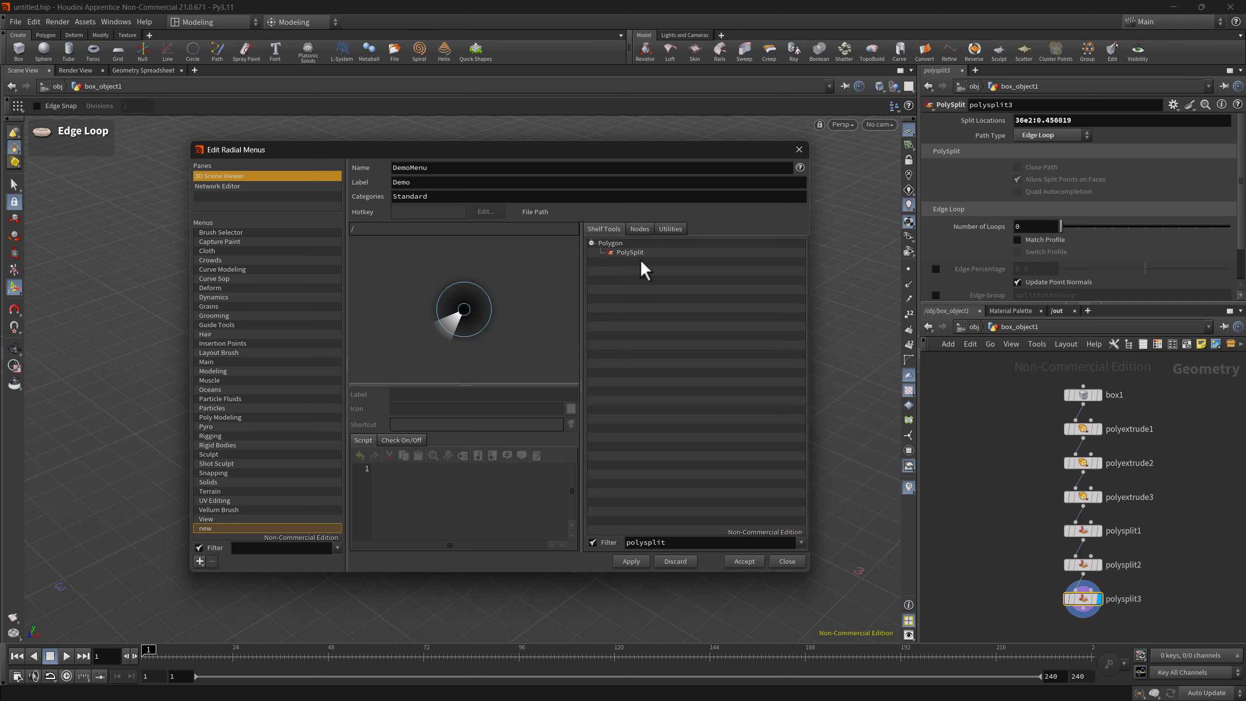
{"action": "left_click_drag", "start_coordinate": [633, 252], "coordinate": [438, 351]}
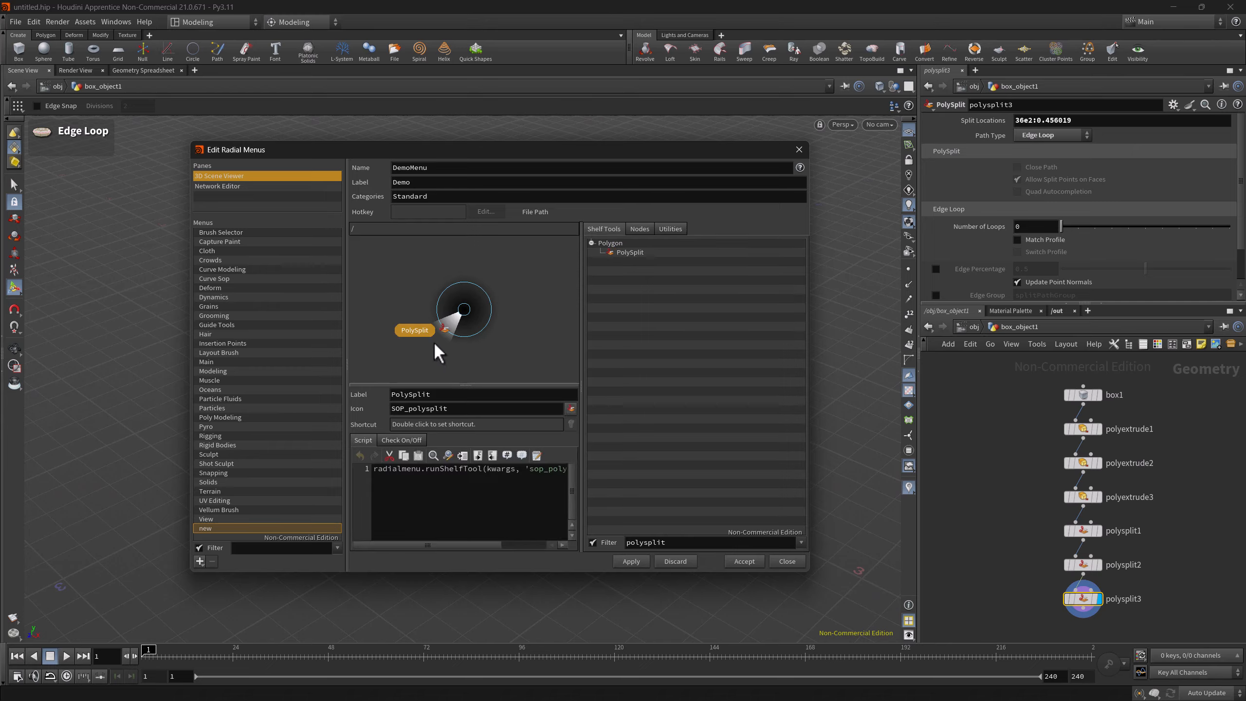
Add the PolyBevel shelf tool to the upper-right slot of DemoMenu and save the radial menu
{"action": "left_click_drag", "start_coordinate": [677, 543], "coordinate": [644, 541]}
{"action": "type", "text": "bevel"}
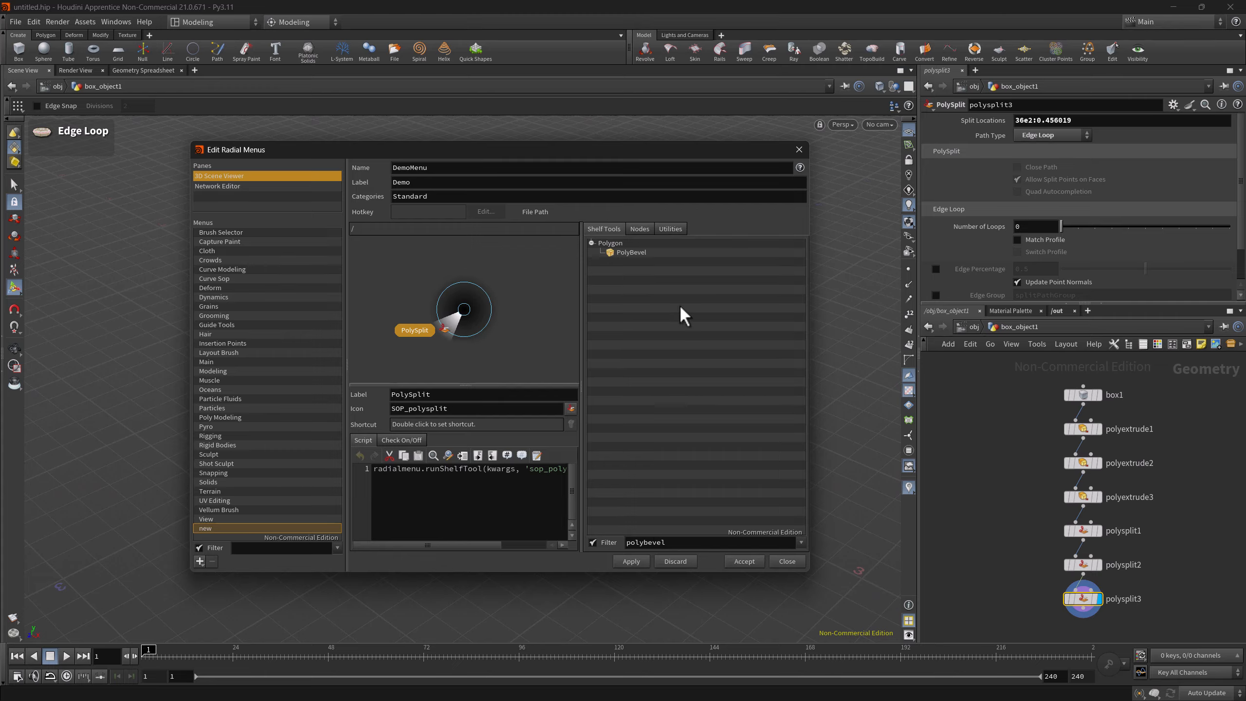
{"action": "left_click_drag", "start_coordinate": [631, 252], "coordinate": [495, 281]}
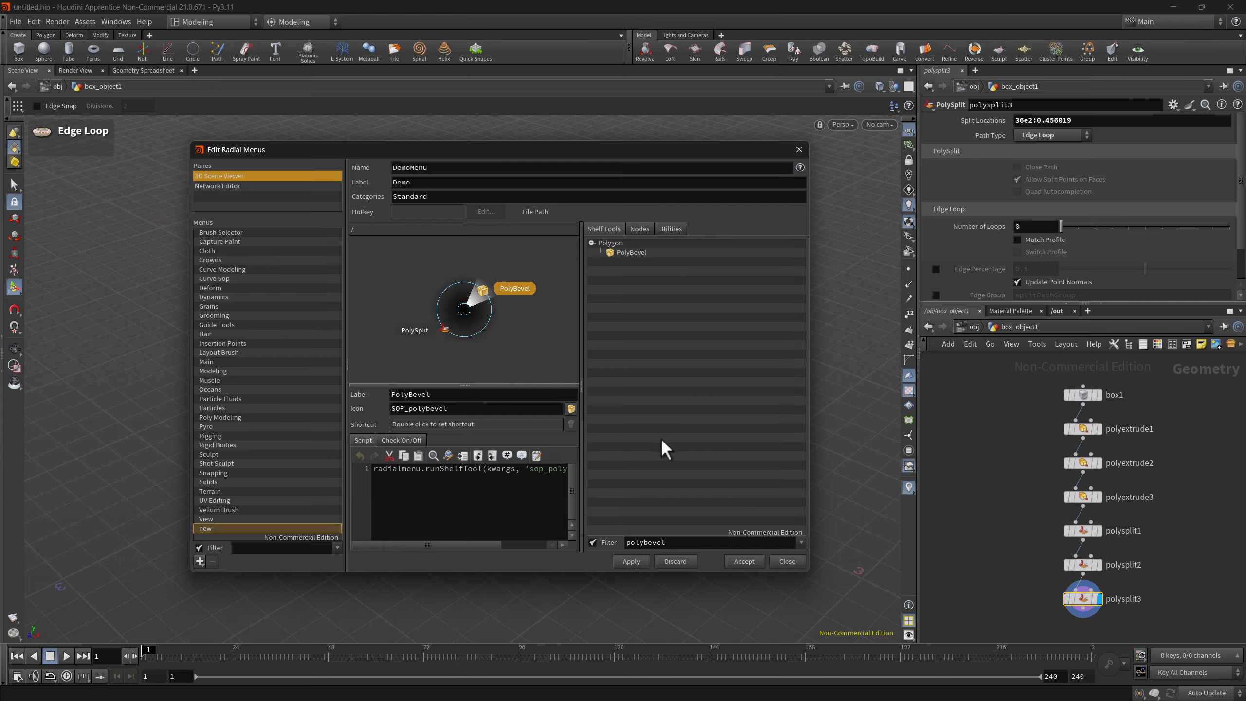
{"action": "left_click", "coordinate": [630, 561]}
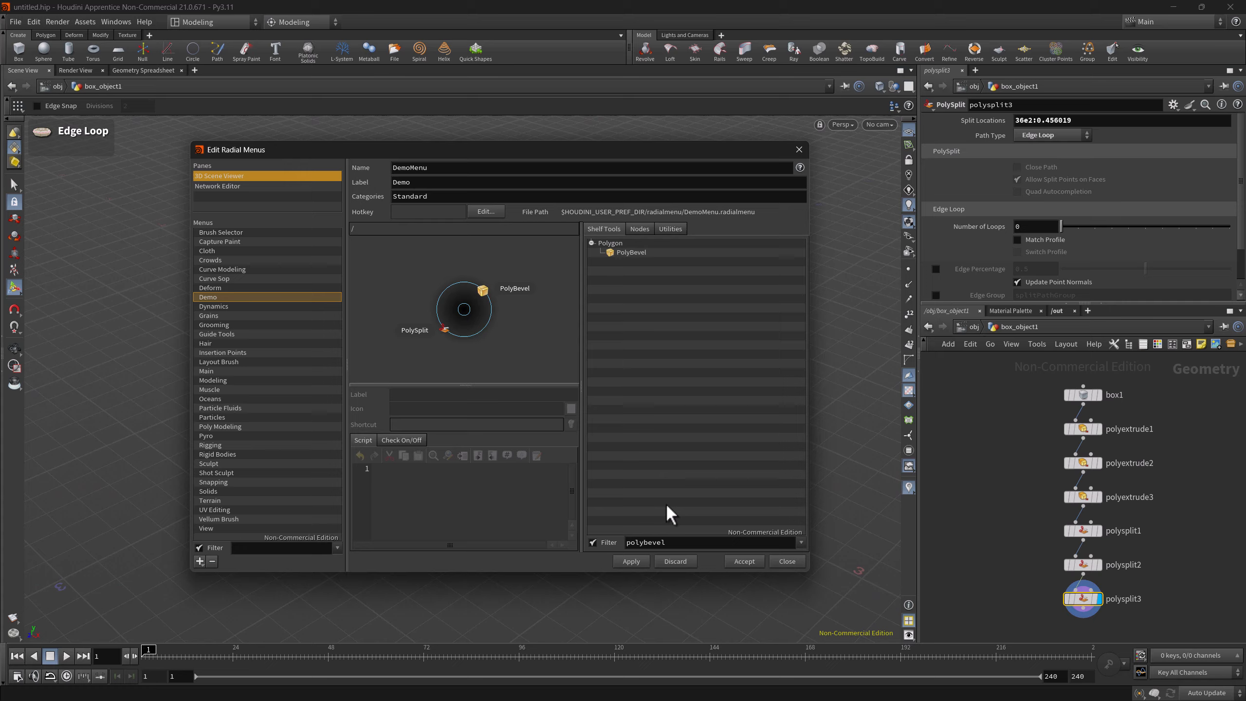
{"action": "left_click", "coordinate": [744, 561]}
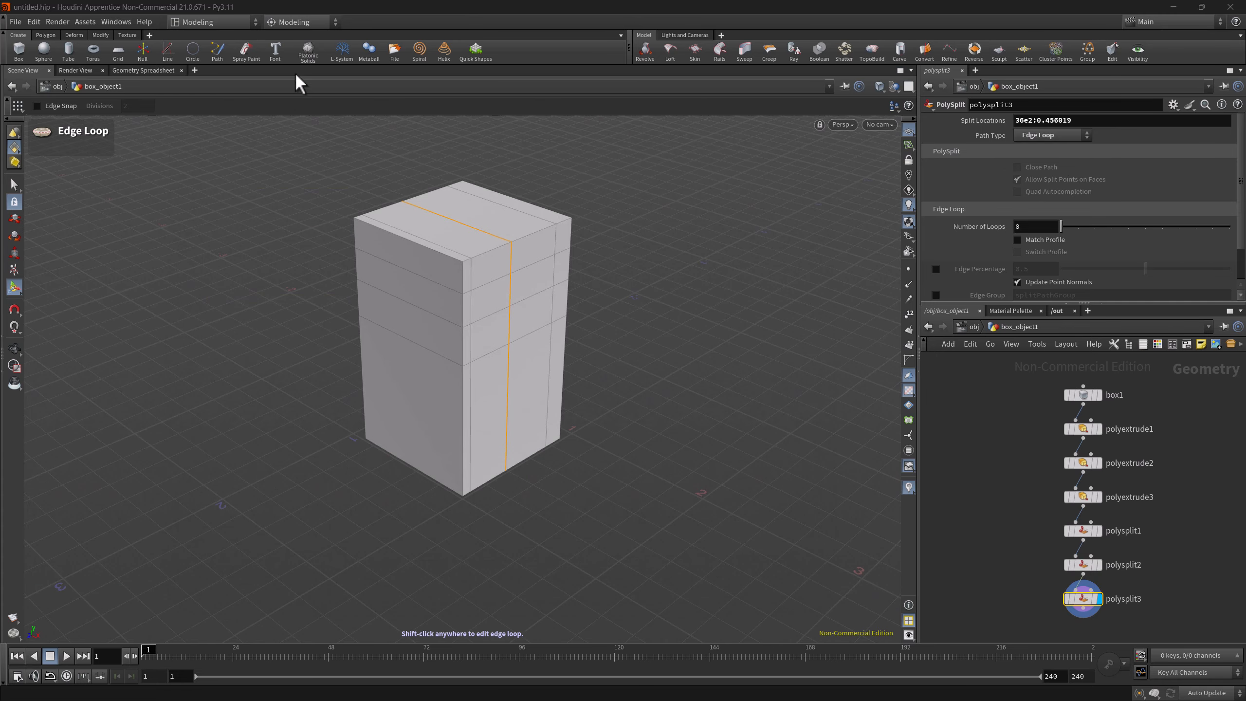
Switch the radial menu set to Demo and start PolySplit from the Demo radial menu
{"action": "left_click", "coordinate": [288, 24]}
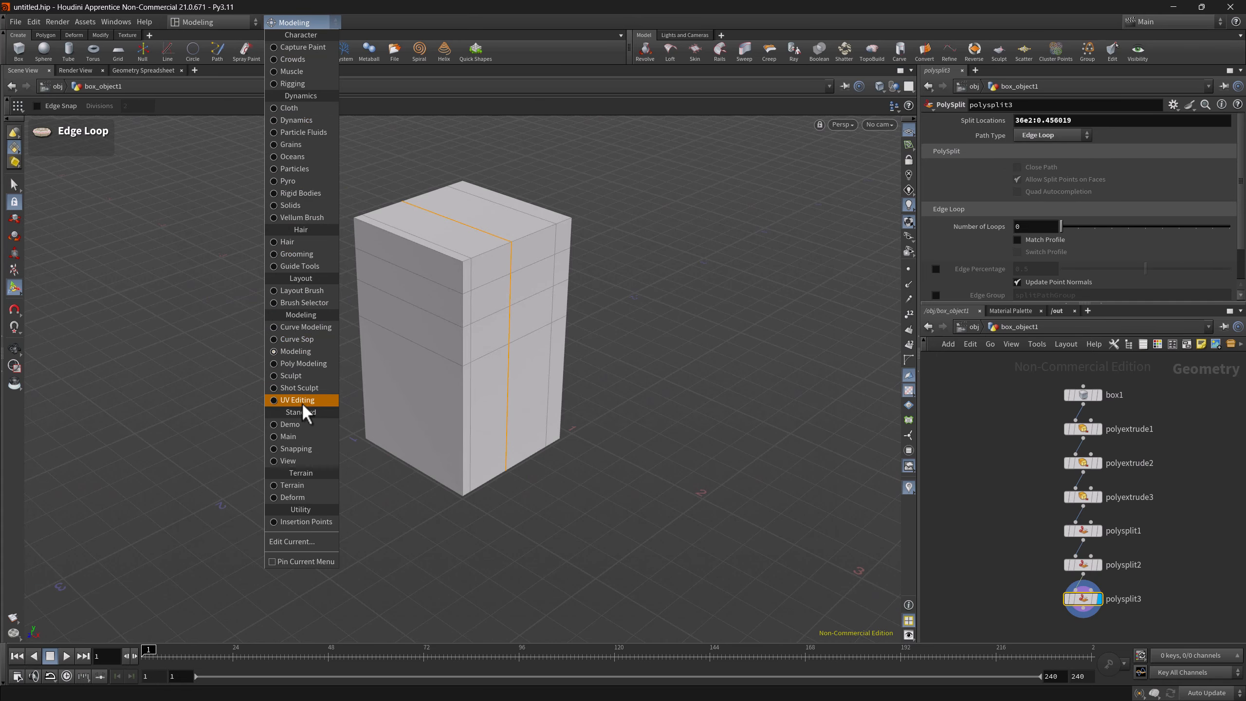
{"action": "left_click", "coordinate": [294, 424]}
{"action": "key", "text": "c"}
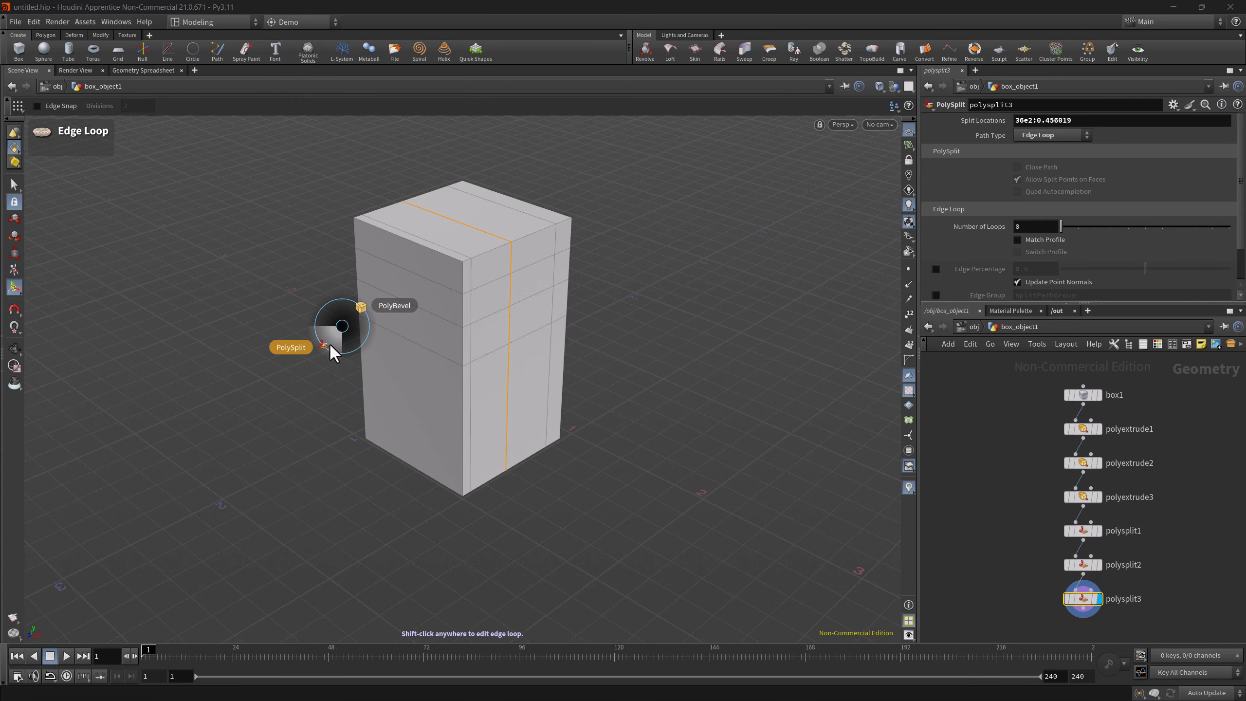
{"action": "left_click", "coordinate": [328, 343]}
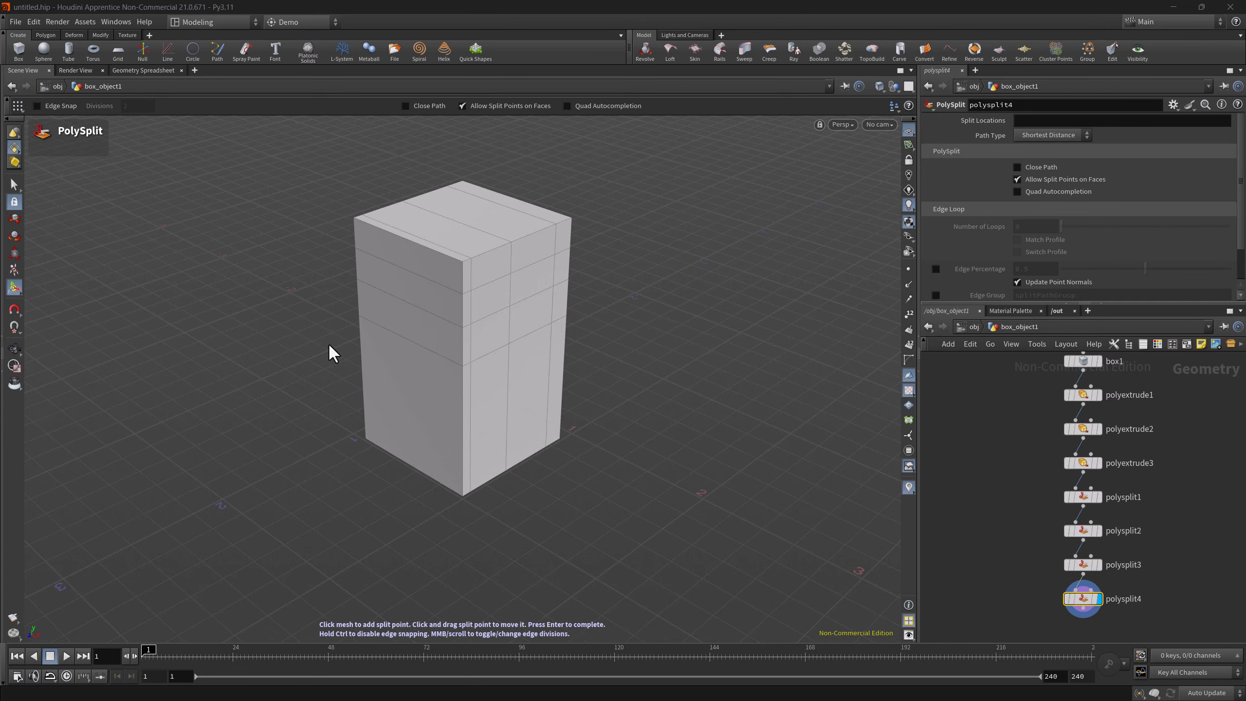
Try a vertical PolySplit cut down the box's left face and undo the added split point
{"action": "left_click", "coordinate": [425, 311]}
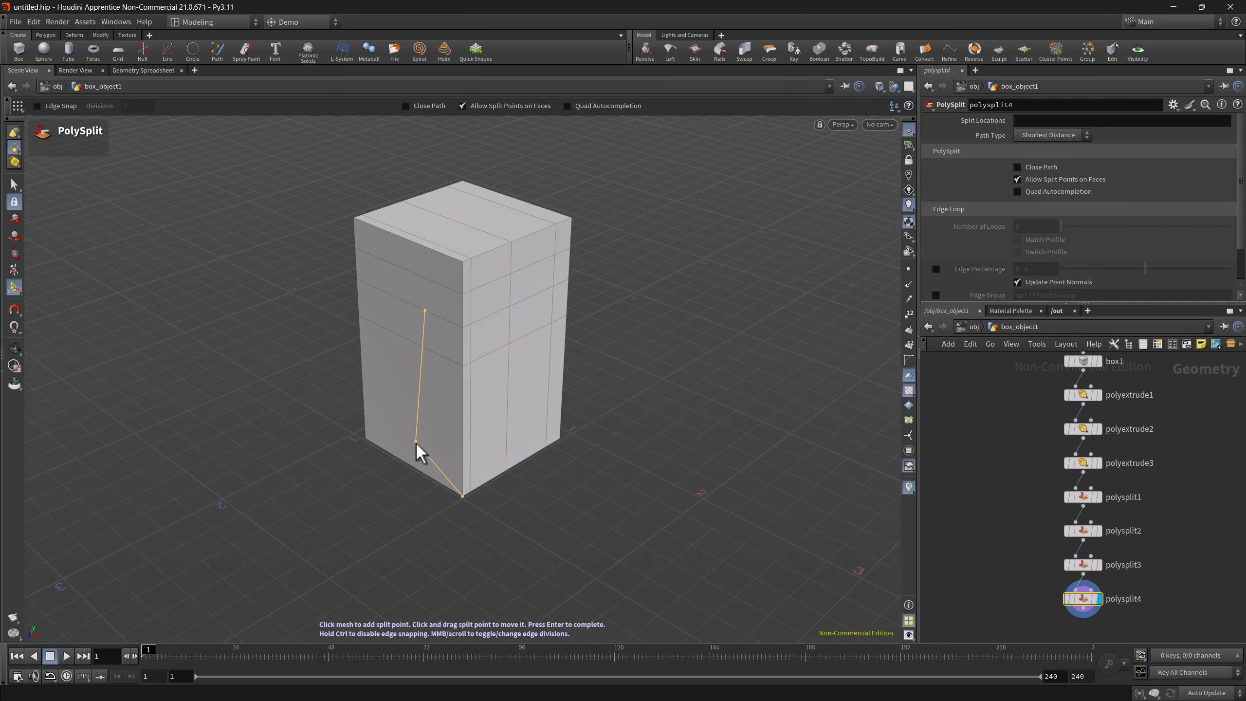
{"action": "scroll", "coordinate": [424, 472], "scroll_direction": "up", "scroll_amount": 3}
{"action": "left_click", "coordinate": [420, 471]}
{"action": "key", "text": "ctrl+z"}
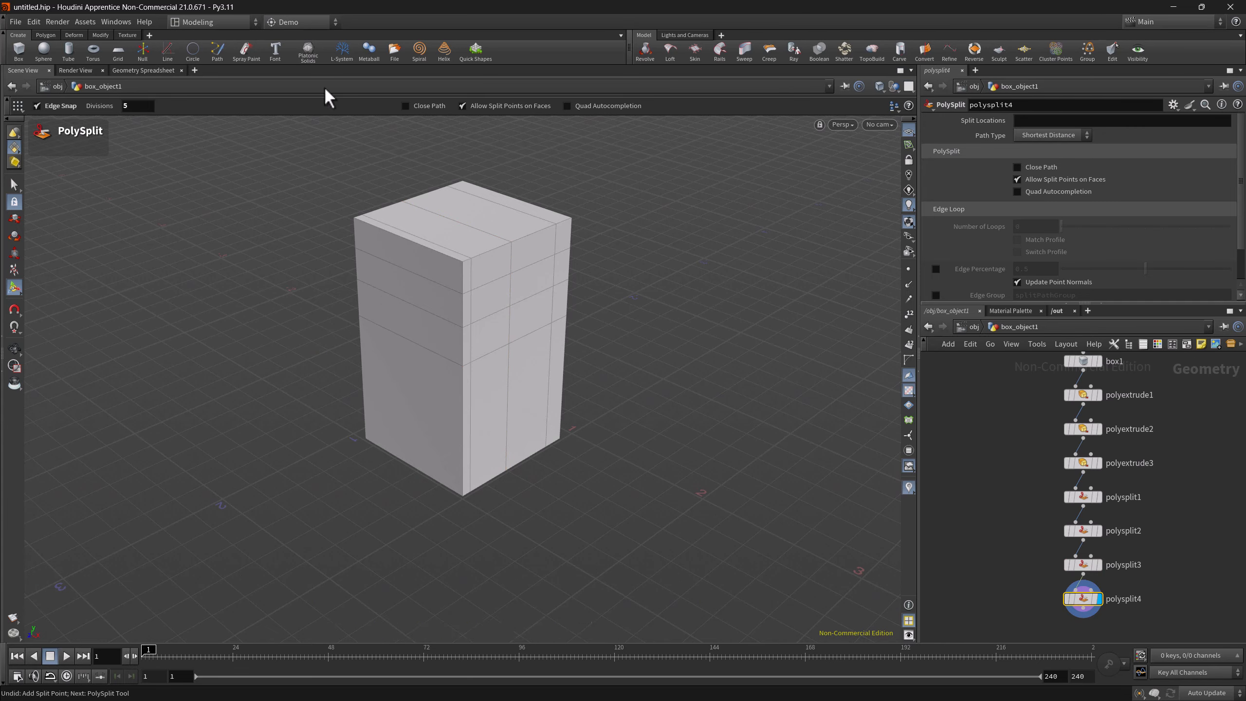
Reopen the Demo radial menu for editing and add the Edge Loop shelf tool to its lower-right slot
{"action": "left_click", "coordinate": [301, 22]}
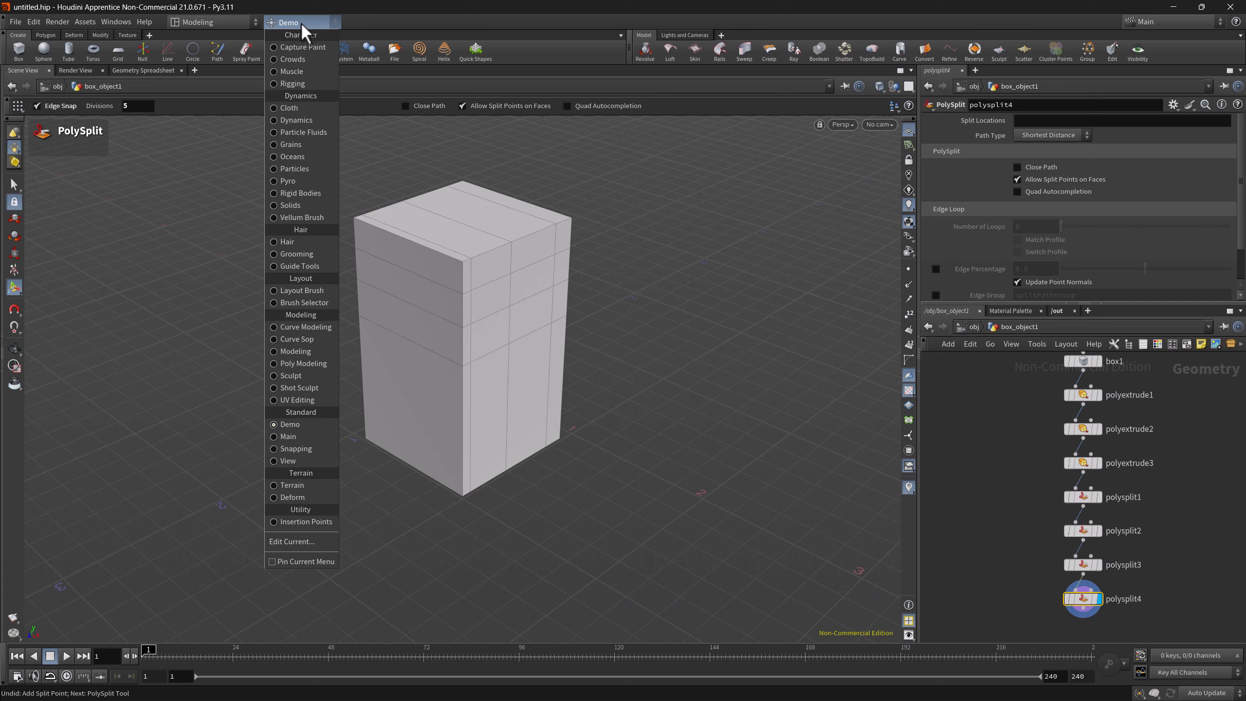
{"action": "left_click", "coordinate": [295, 540]}
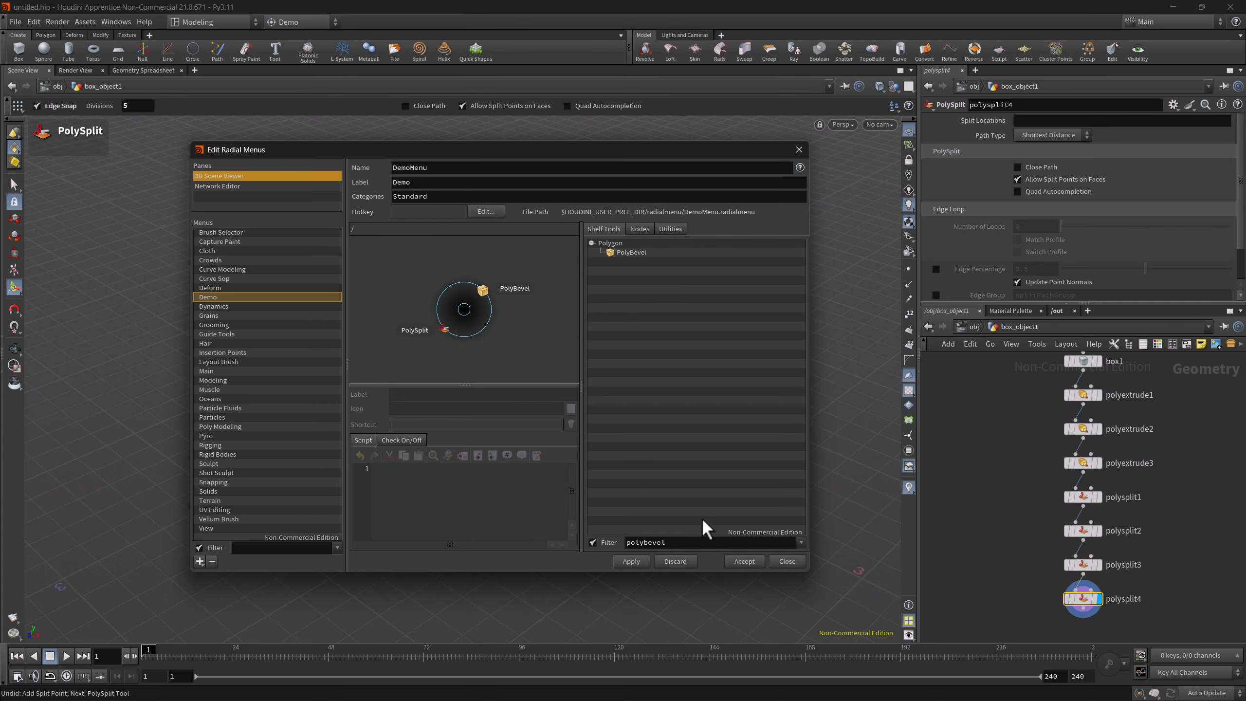
{"action": "double_click", "coordinate": [627, 542]}
{"action": "type", "text": "poly"}
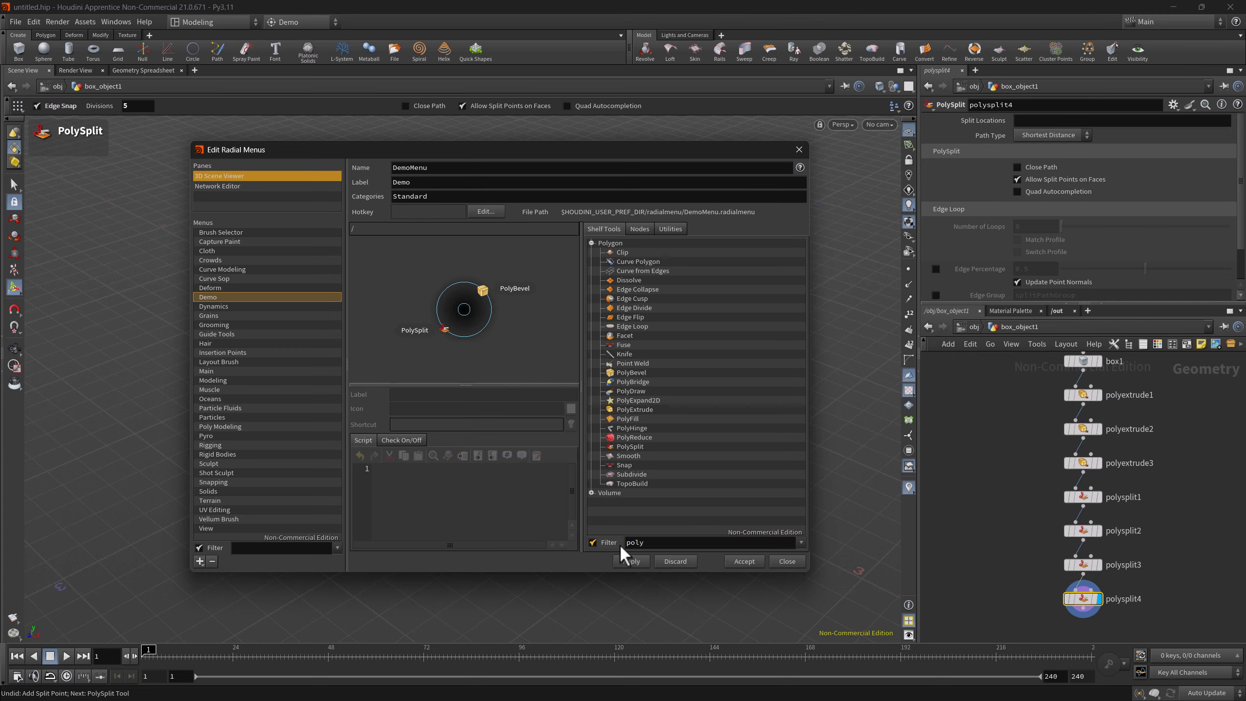
{"action": "left_click_drag", "start_coordinate": [559, 345], "coordinate": [483, 332]}
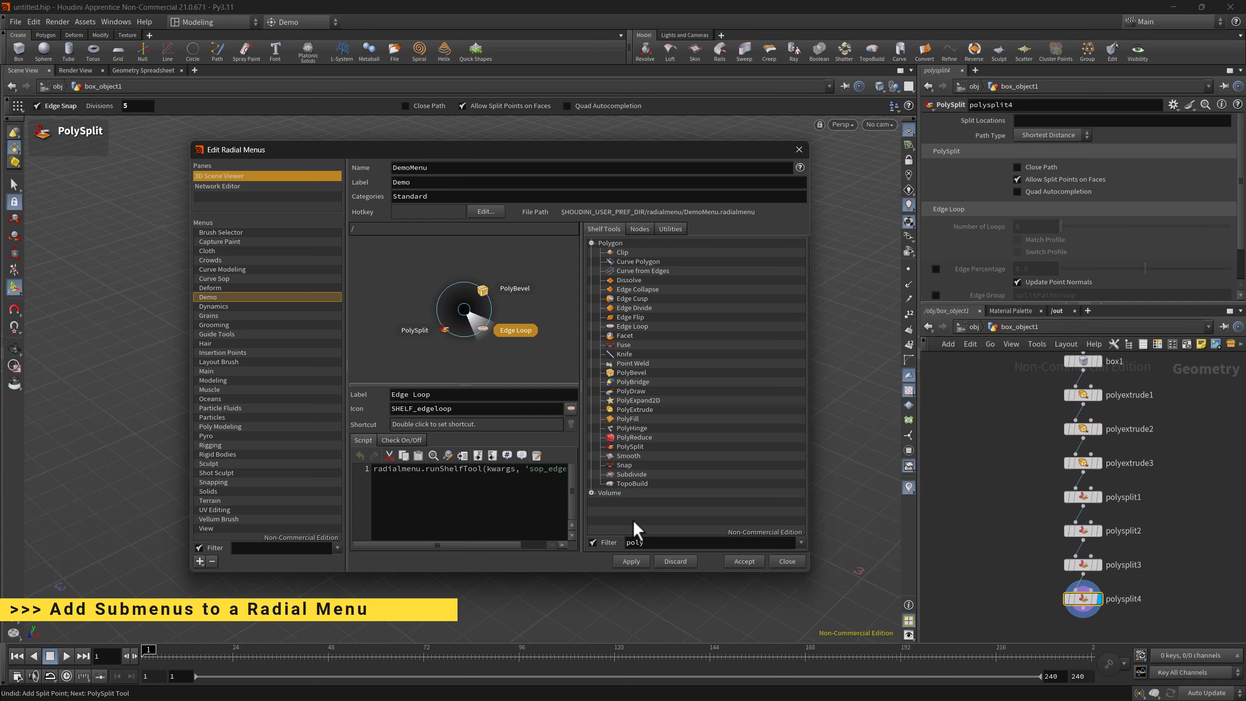
Add a submenu to the bottom slot of the Demo radial menu and label it Scripts
{"action": "left_click", "coordinate": [671, 230]}
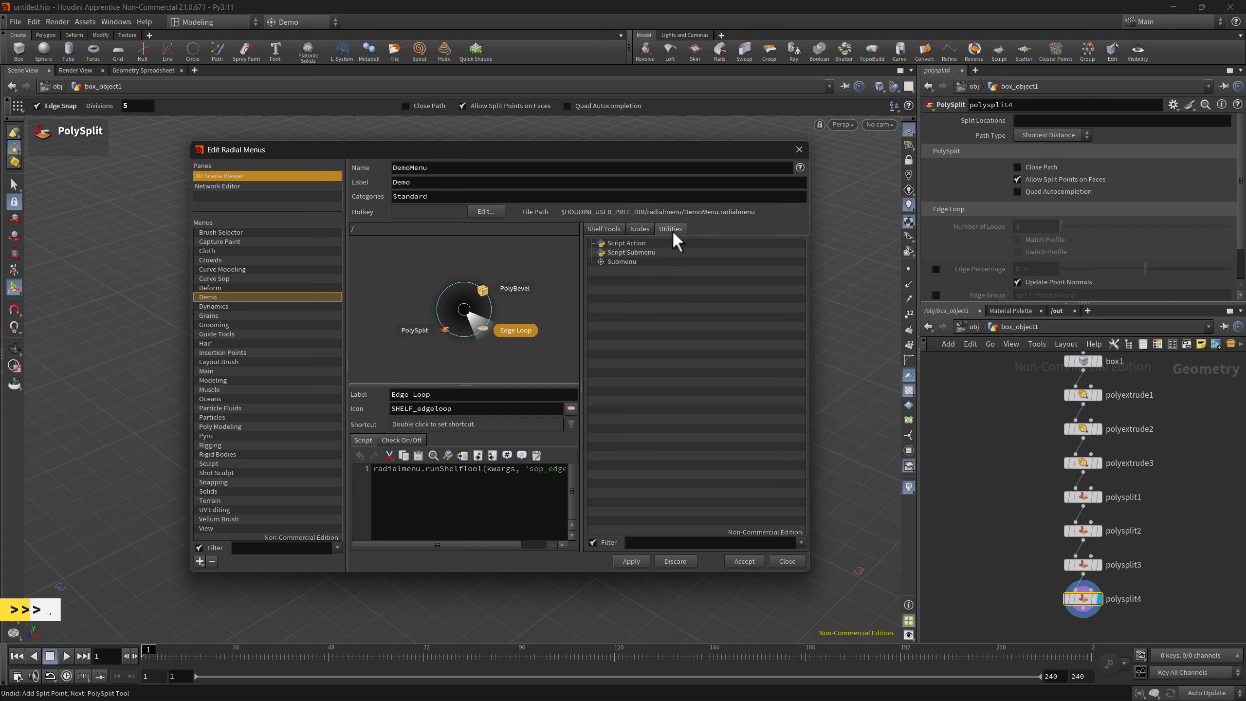
{"action": "left_click_drag", "start_coordinate": [613, 262], "coordinate": [459, 250]}
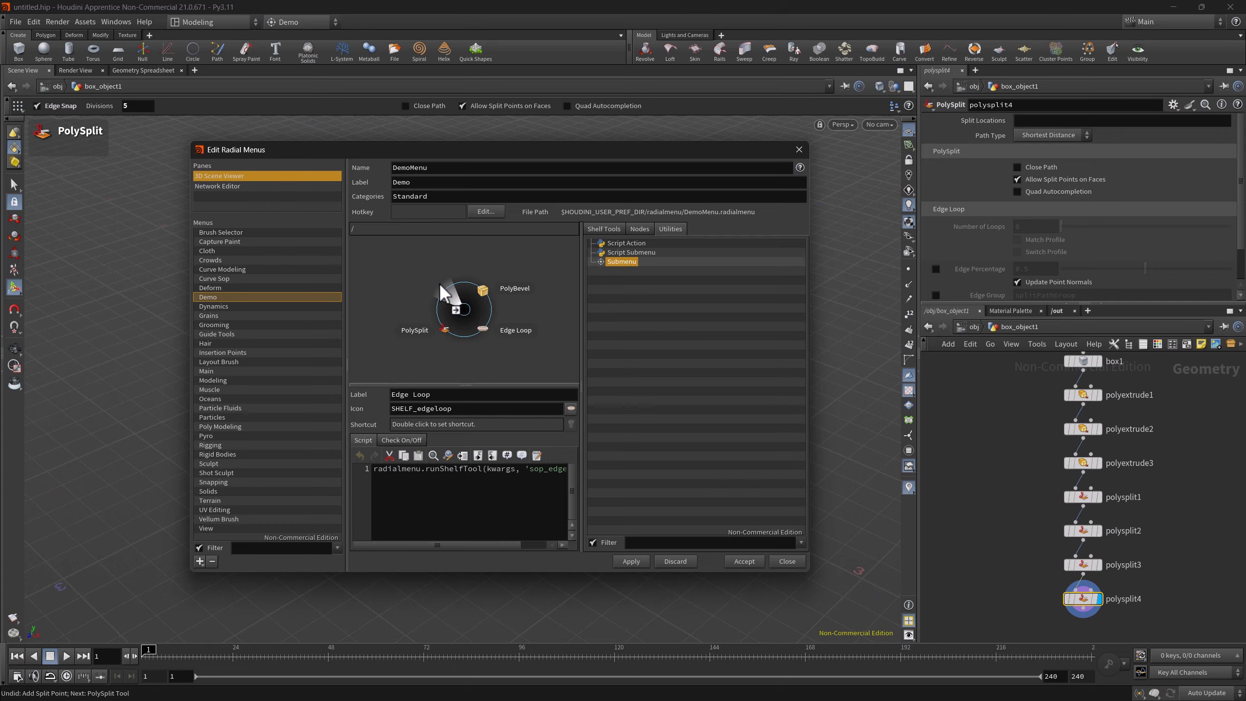
{"action": "left_click_drag", "start_coordinate": [473, 338], "coordinate": [466, 341]}
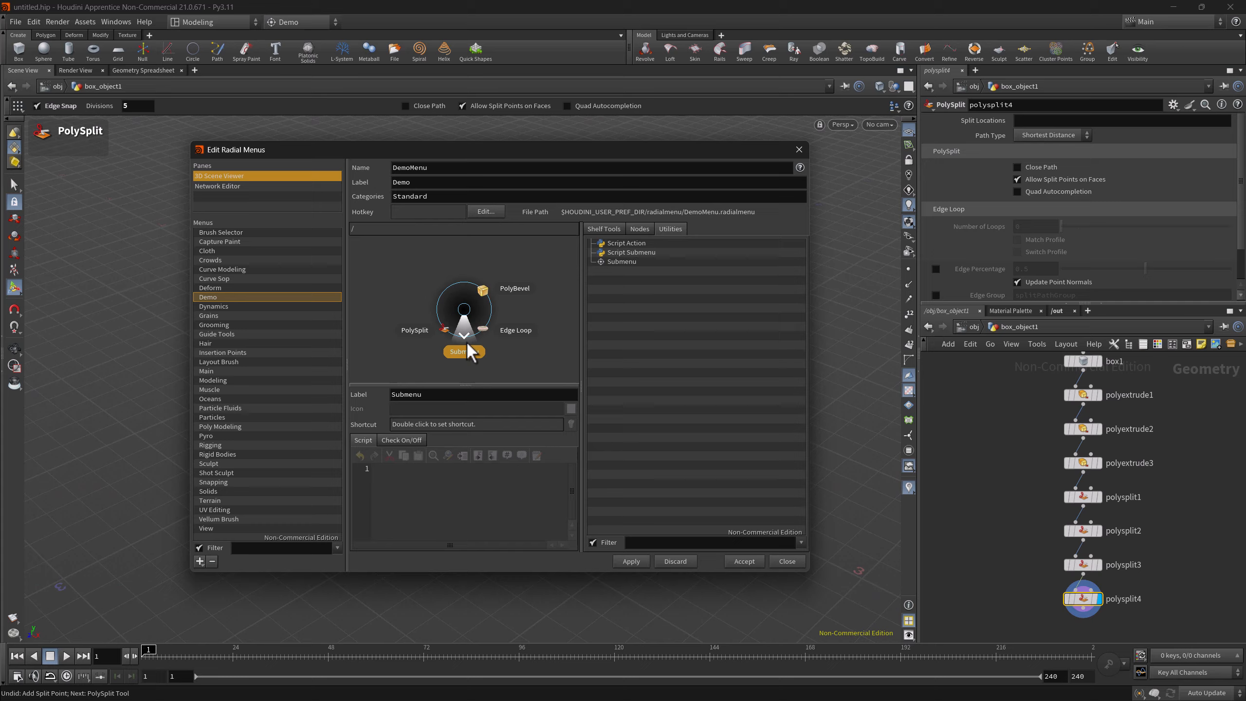
{"action": "double_click", "coordinate": [426, 395]}
Inside the Scripts submenu, add a Script Action on the right with the script print("Meawwww!") and save the radial menu
{"action": "double_click", "coordinate": [465, 350]}
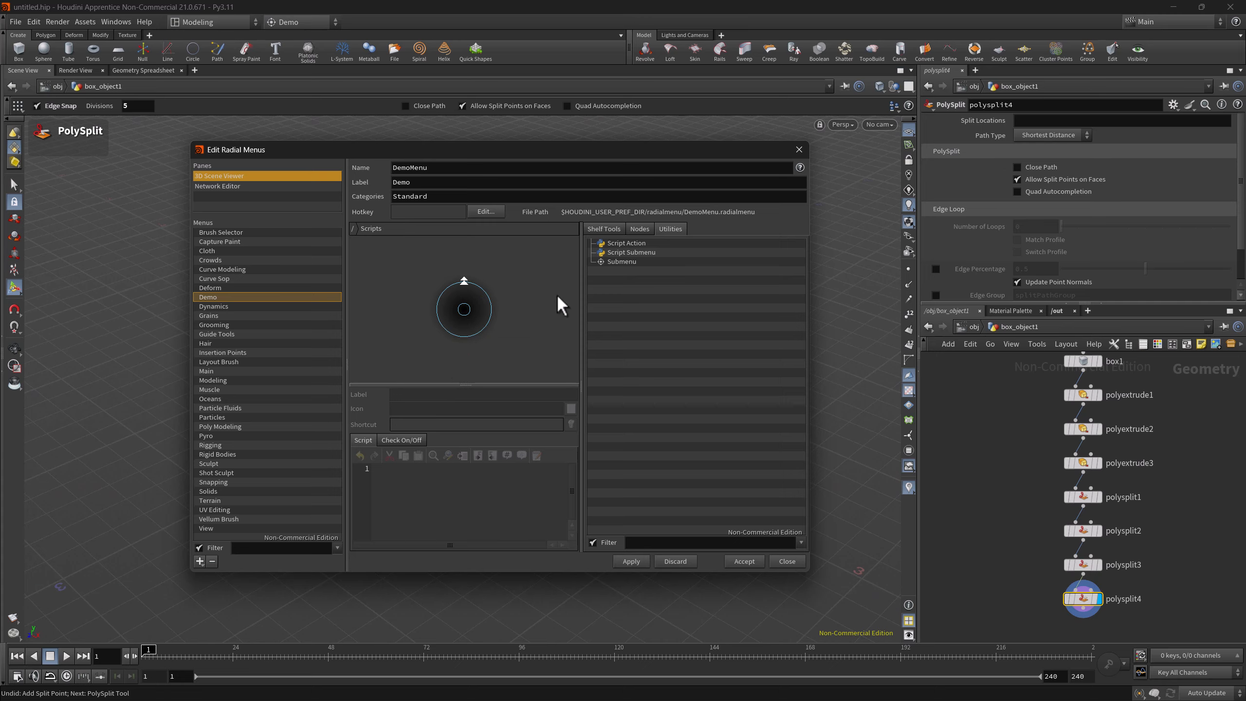
{"action": "left_click_drag", "start_coordinate": [619, 244], "coordinate": [494, 314]}
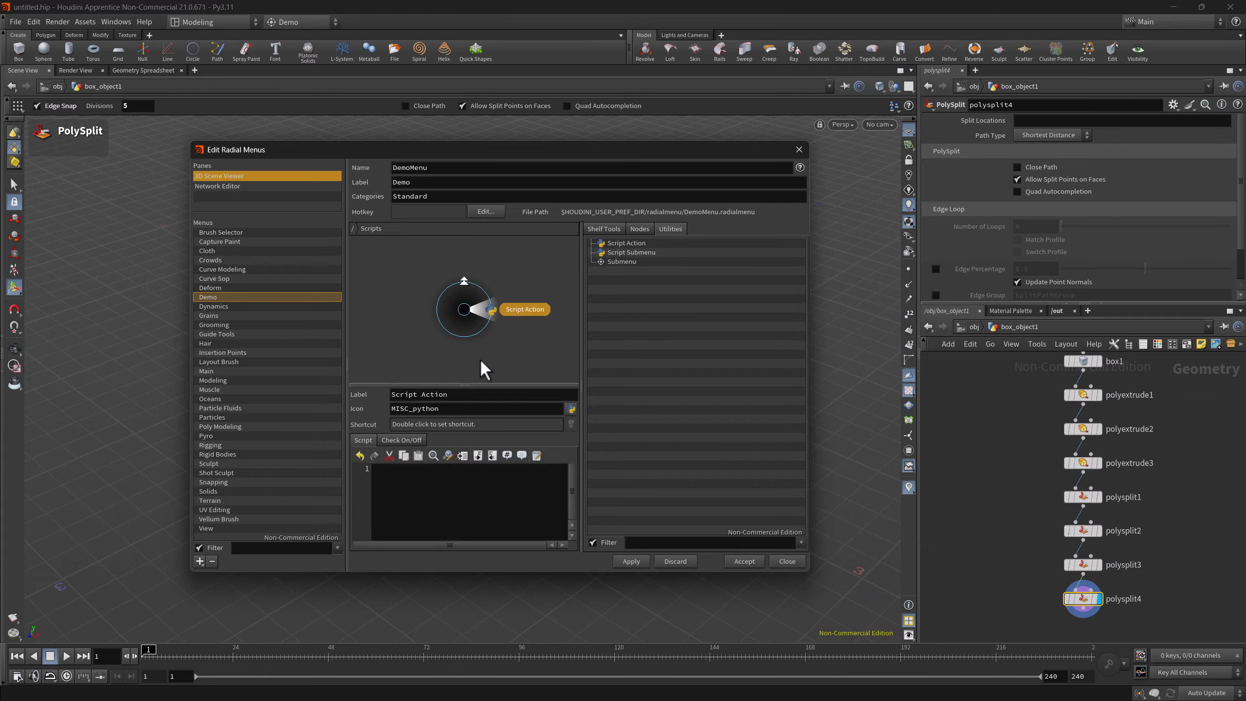
{"action": "left_click", "coordinate": [415, 477]}
{"action": "type", "text": "print("}
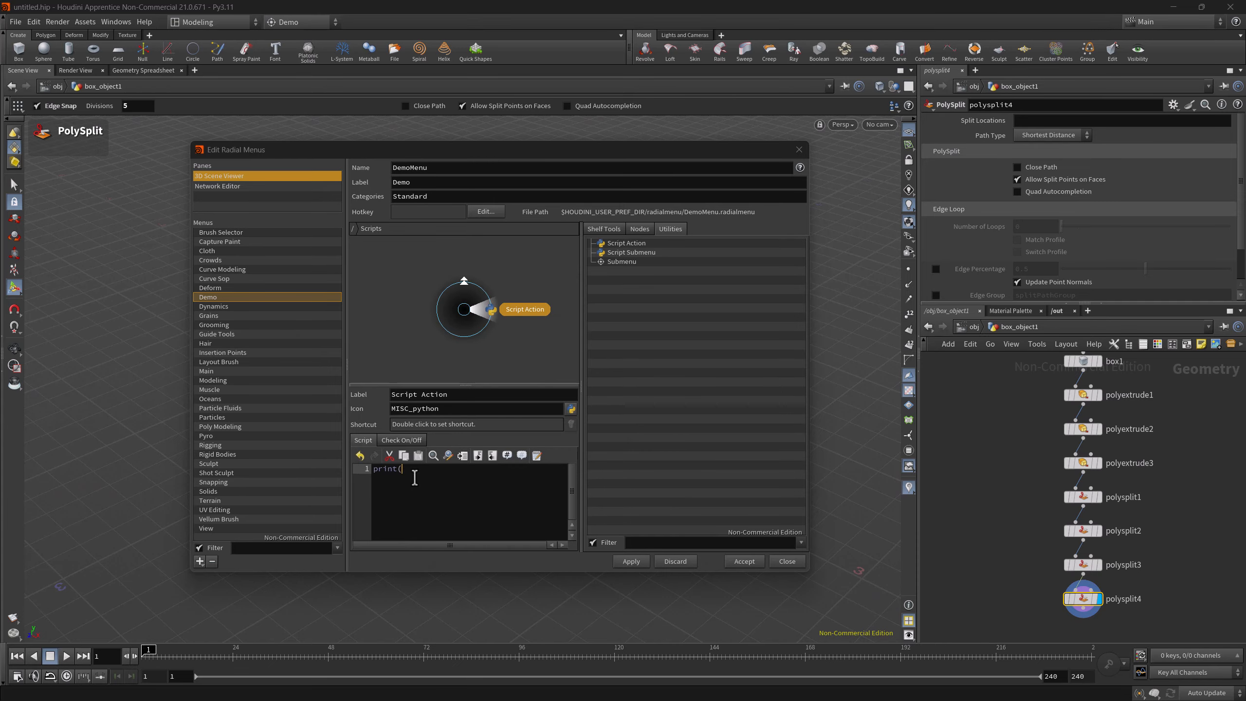
{"action": "type", "text": "\"Meawwww!\")"}
{"action": "left_click", "coordinate": [632, 561]}
{"action": "left_click", "coordinate": [746, 561]}
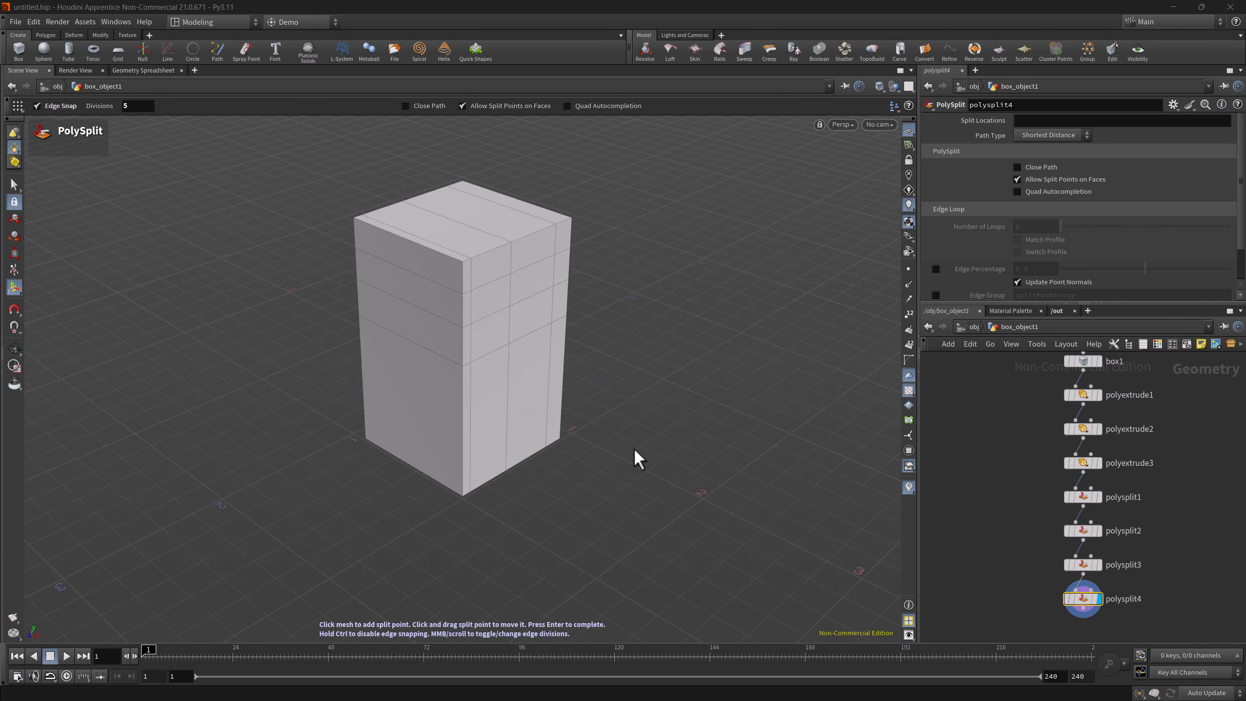
Open a Python Shell pane alongside the parameter pane
{"action": "left_click", "coordinate": [975, 70]}
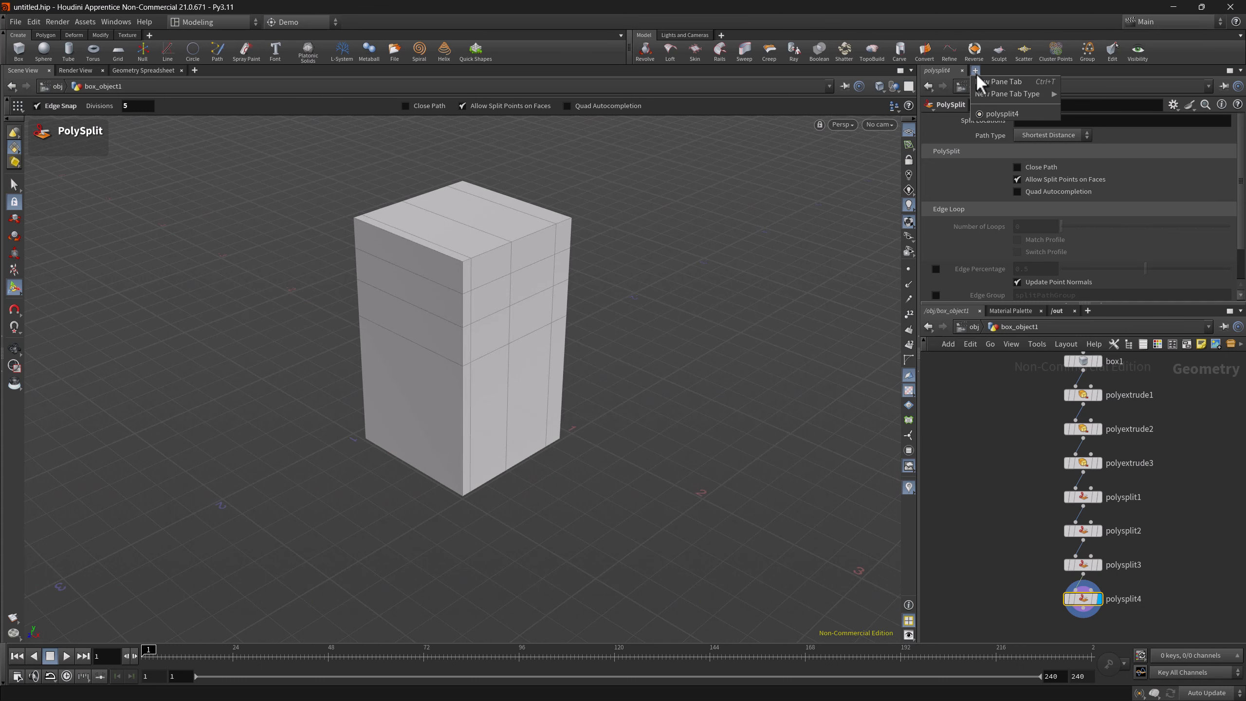
{"action": "mouse_move", "coordinate": [1044, 96]}
{"action": "left_click", "coordinate": [1089, 172]}
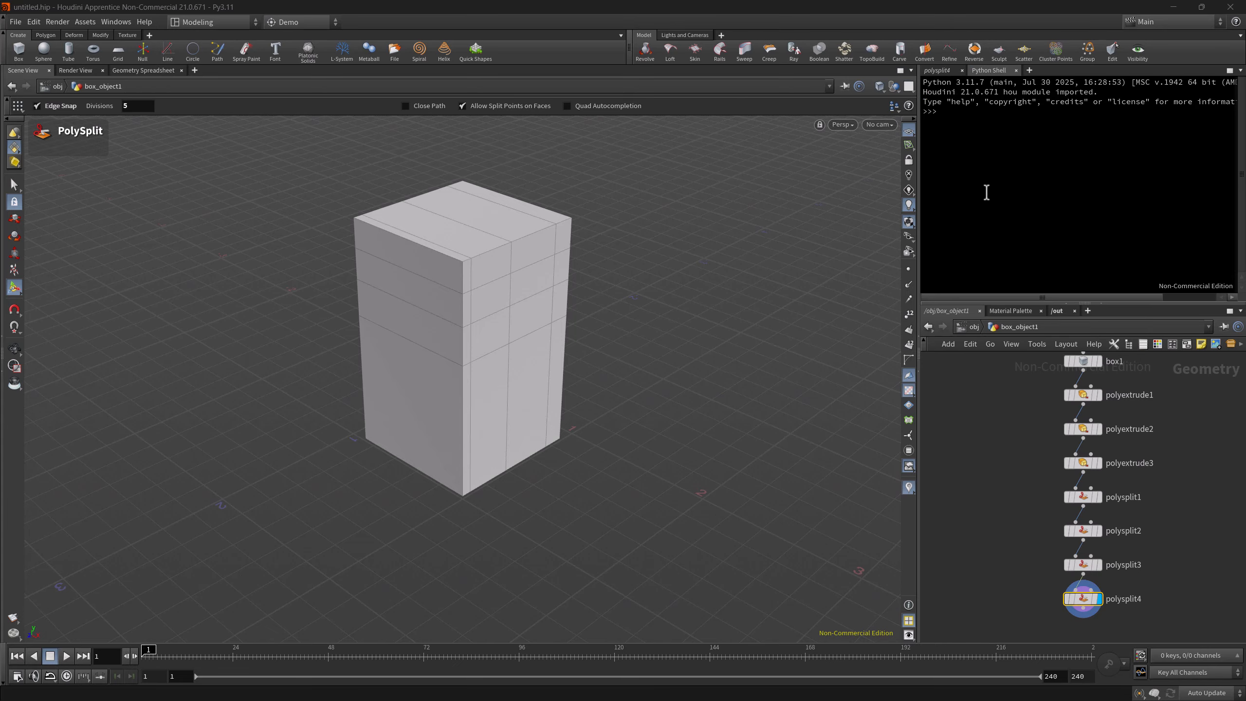
Start Edge Loop from the Demo radial menu and insert a vertical loop on the box's left face near the front corner
{"action": "key", "text": "c"}
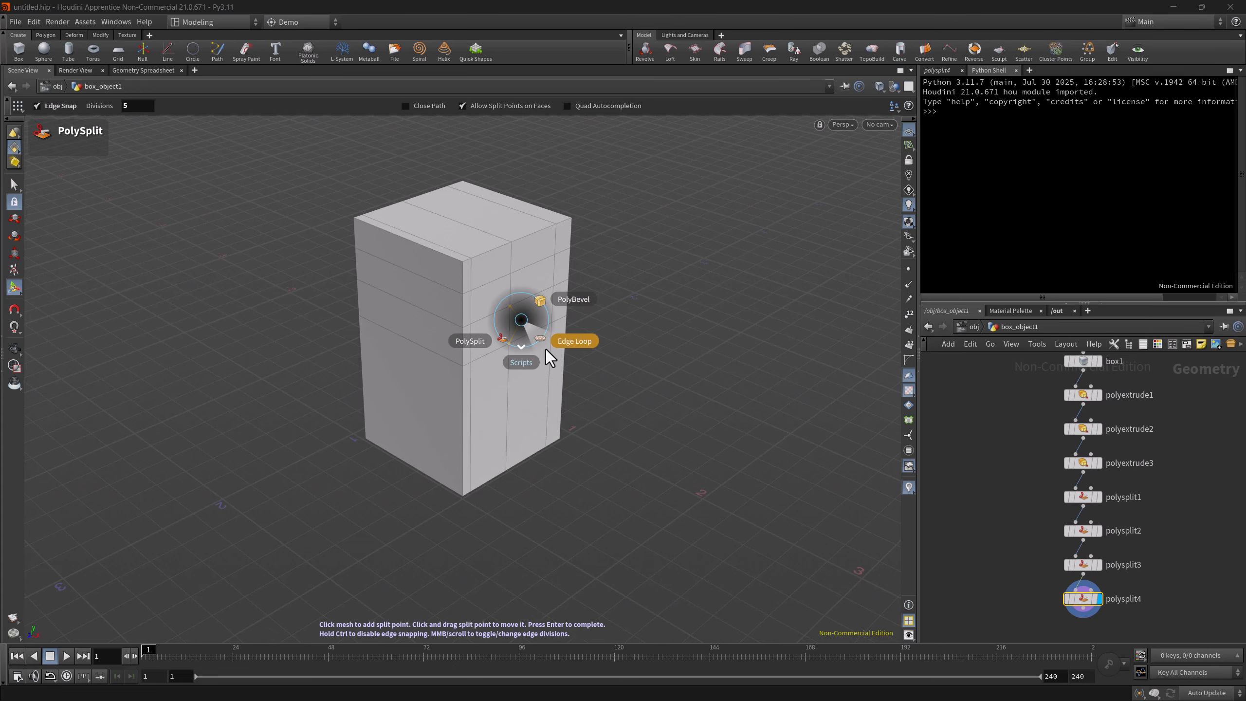
{"action": "left_click", "coordinate": [553, 337]}
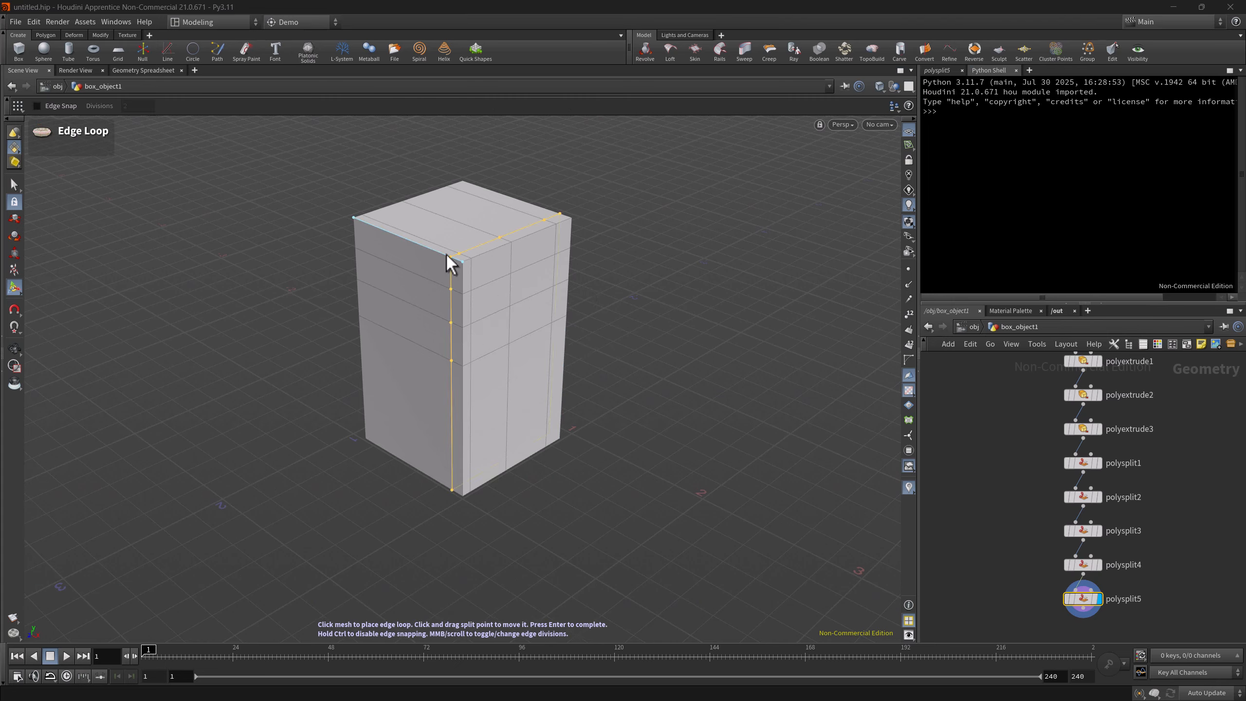
{"action": "left_click", "coordinate": [438, 254]}
Run the Script Action from the Demo radial menu's Scripts submenu and highlight its output in the Python Shell
{"action": "key", "text": "c"}
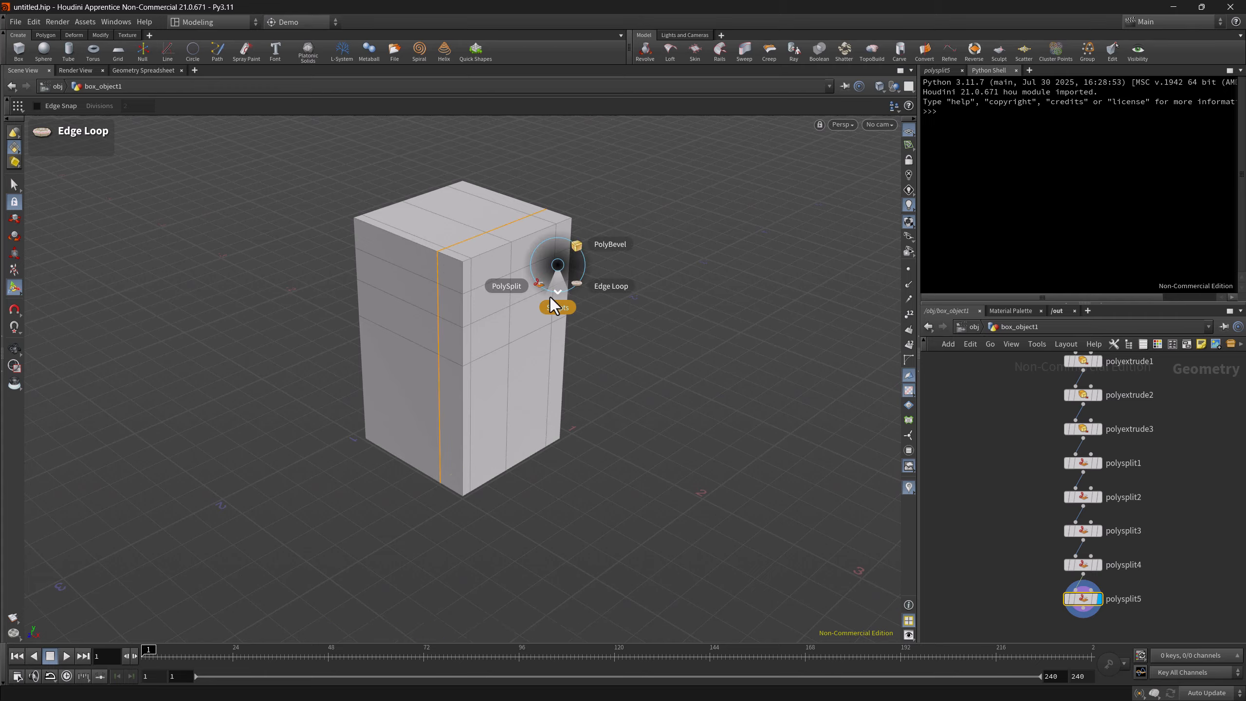
{"action": "left_click", "coordinate": [555, 319]}
{"action": "left_click", "coordinate": [594, 322]}
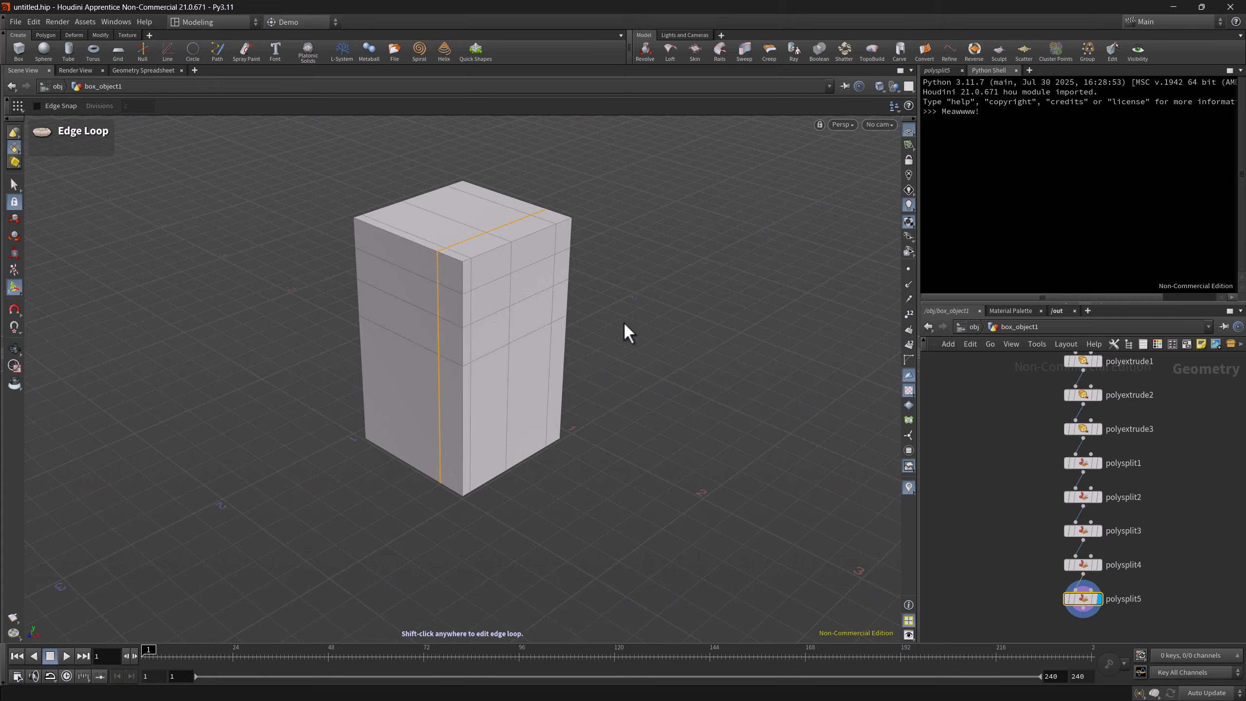
{"action": "left_click_drag", "start_coordinate": [984, 111], "coordinate": [936, 163]}
{"action": "left_click", "coordinate": [980, 112]}
{"action": "left_click_drag", "start_coordinate": [980, 113], "coordinate": [916, 102]}
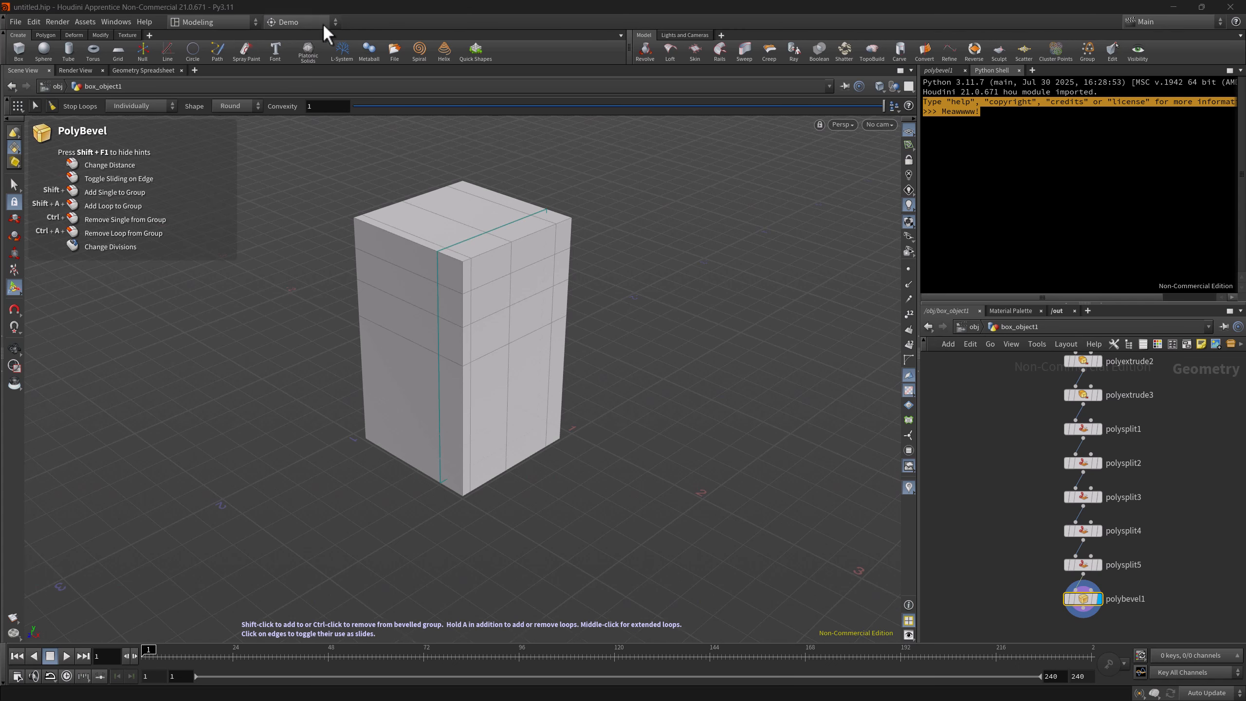
Reopen the Demo radial menu for editing, select its PolySplit item, and widen the editor and its script area
{"action": "left_click", "coordinate": [310, 24]}
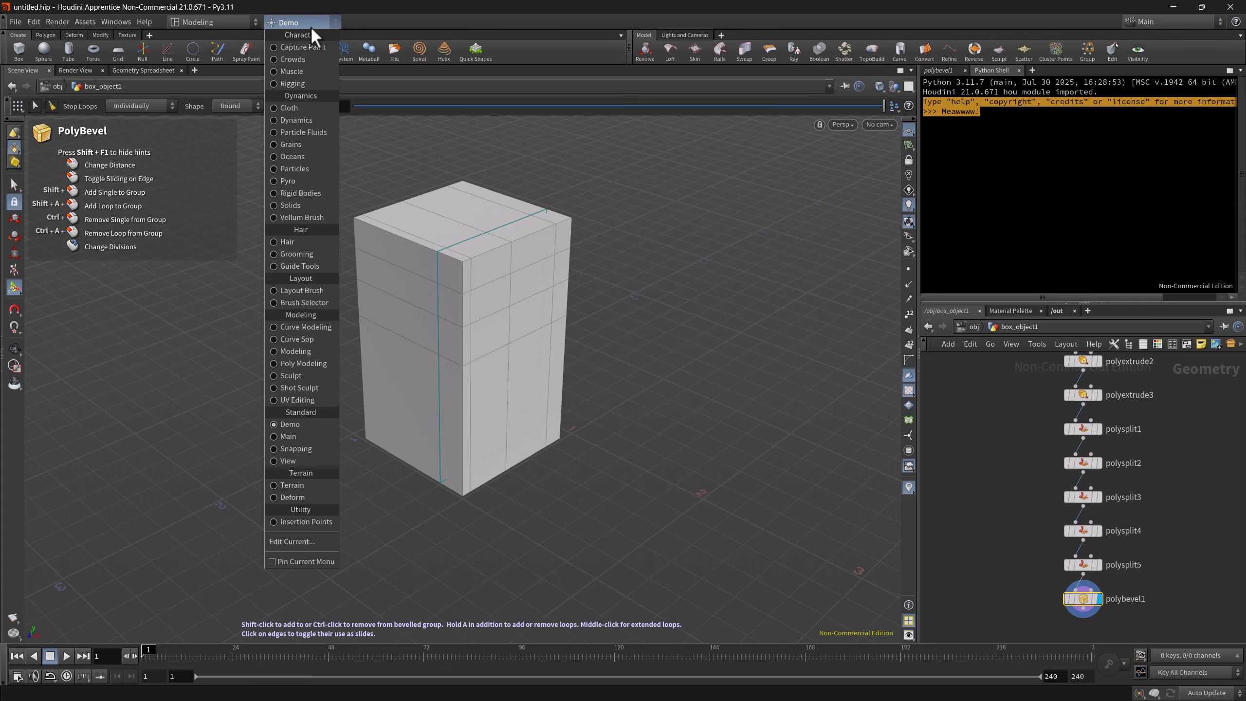
{"action": "left_click", "coordinate": [299, 541]}
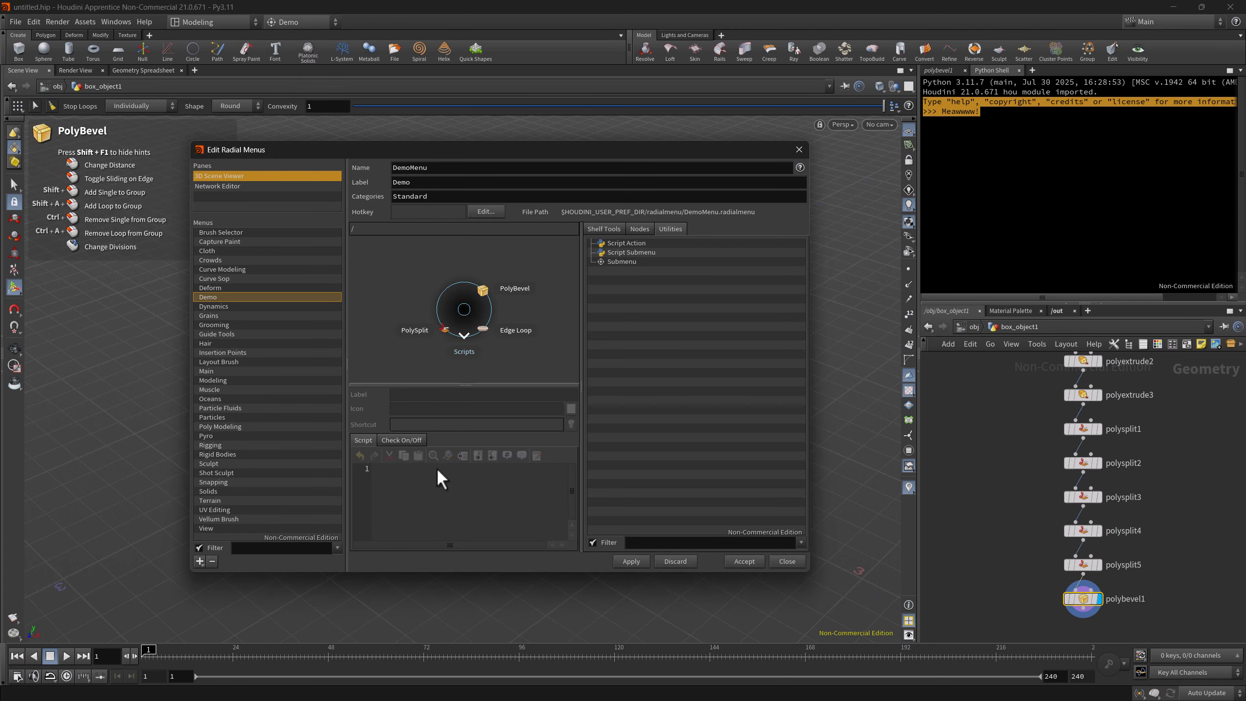
{"action": "left_click", "coordinate": [446, 324]}
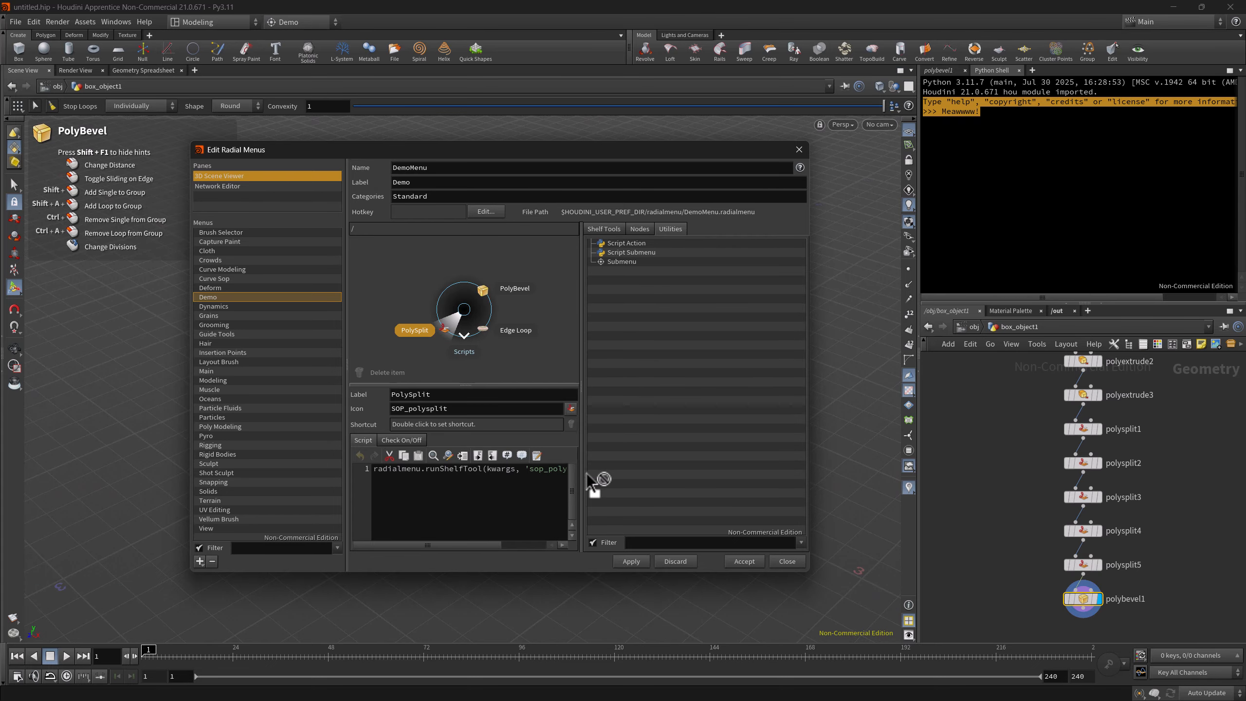
{"action": "left_click_drag", "start_coordinate": [586, 473], "coordinate": [891, 436]}
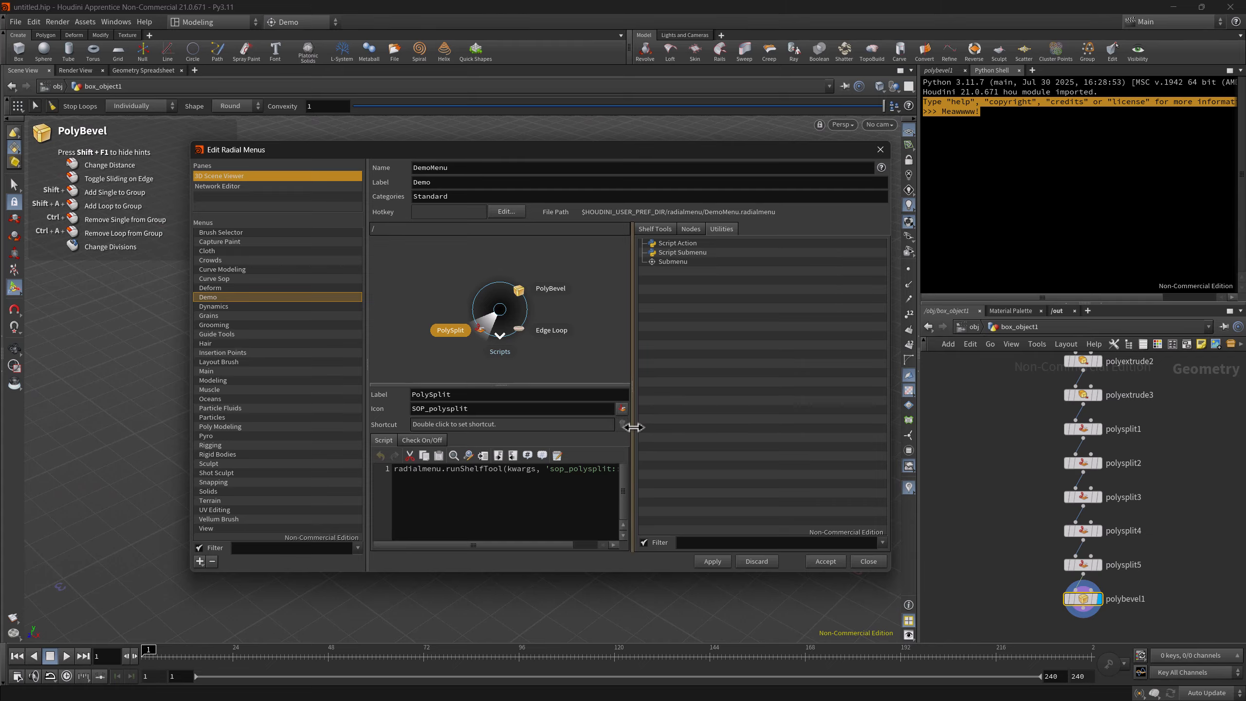
{"action": "left_click_drag", "start_coordinate": [632, 427], "coordinate": [762, 427]}
Examine the PolySplit item's script, including the radialmenu module, the runShelfTool call and the tool name argument
{"action": "left_click", "coordinate": [550, 470]}
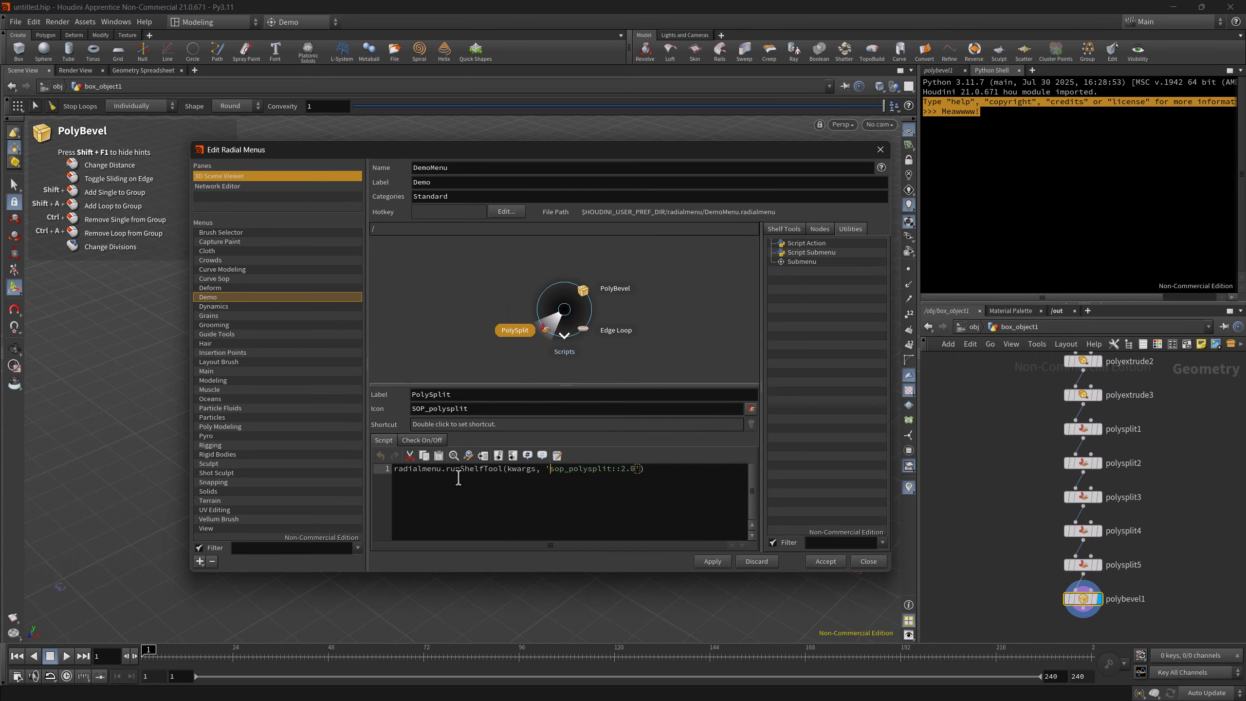
{"action": "double_click", "coordinate": [470, 470]}
{"action": "left_click_drag", "start_coordinate": [548, 470], "coordinate": [637, 506]}
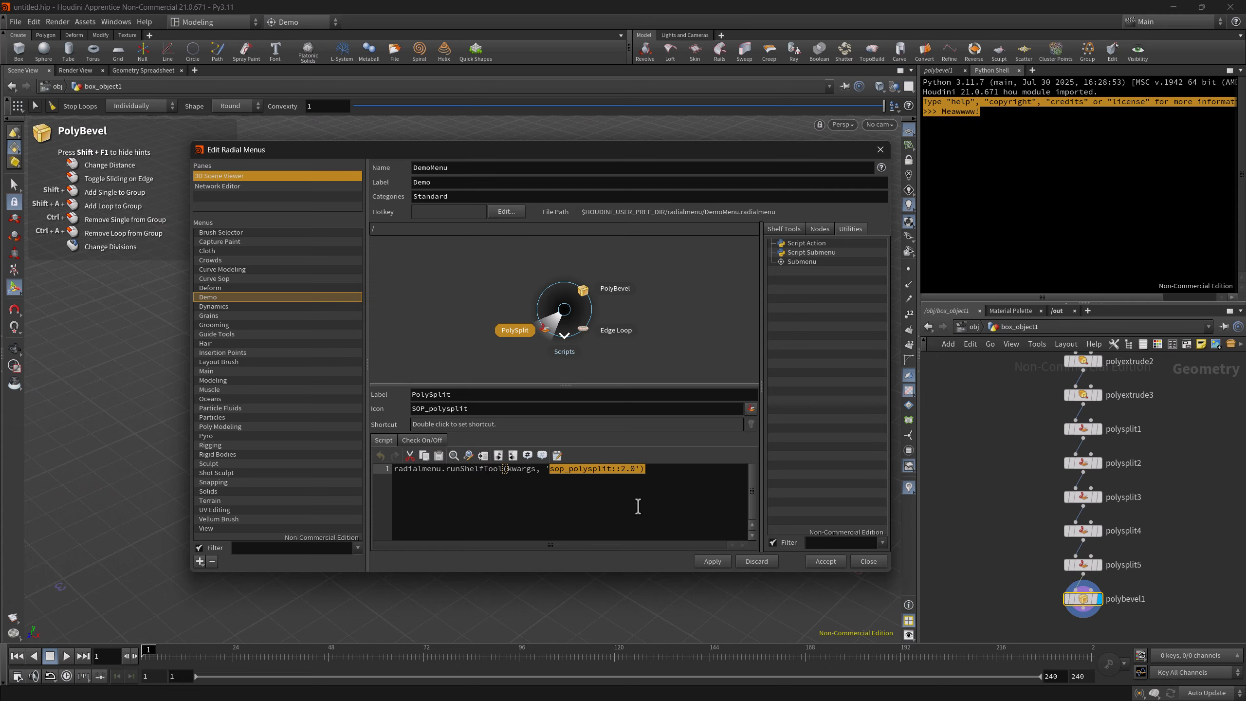
{"action": "double_click", "coordinate": [432, 468]}
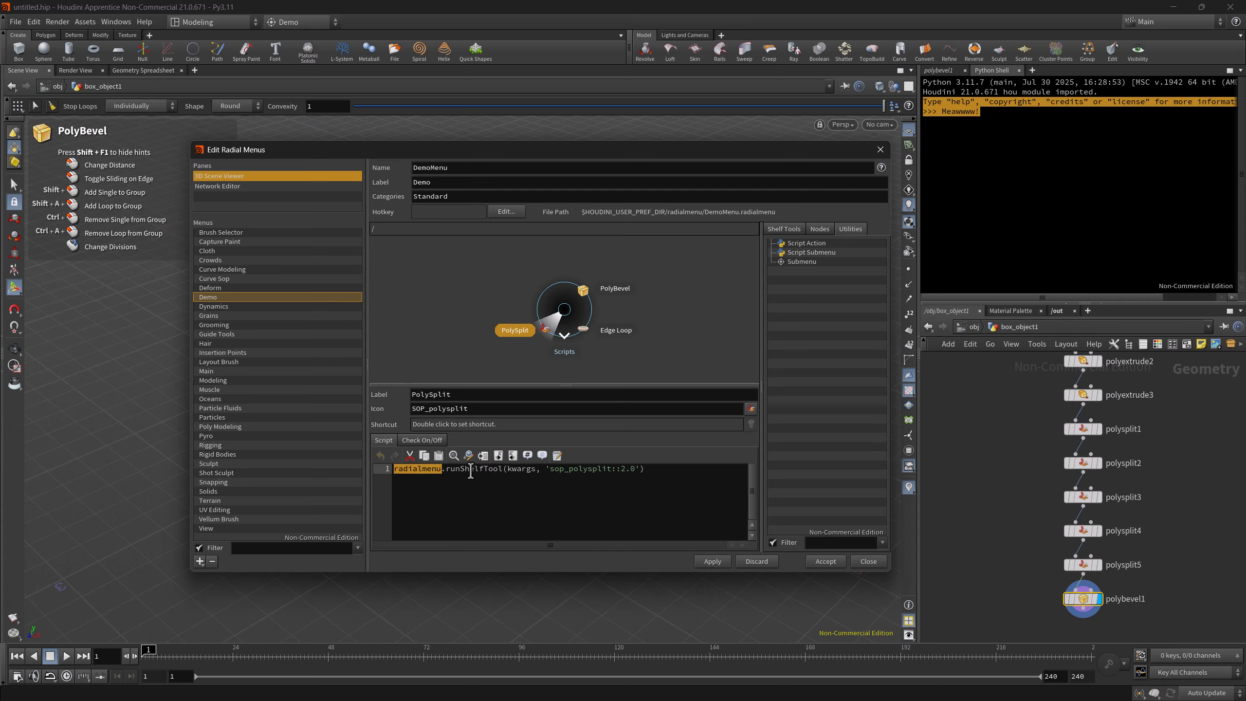
{"action": "left_click", "coordinate": [612, 469]}
View the radial menus available for the Network Editor pane
{"action": "left_click", "coordinate": [241, 187]}
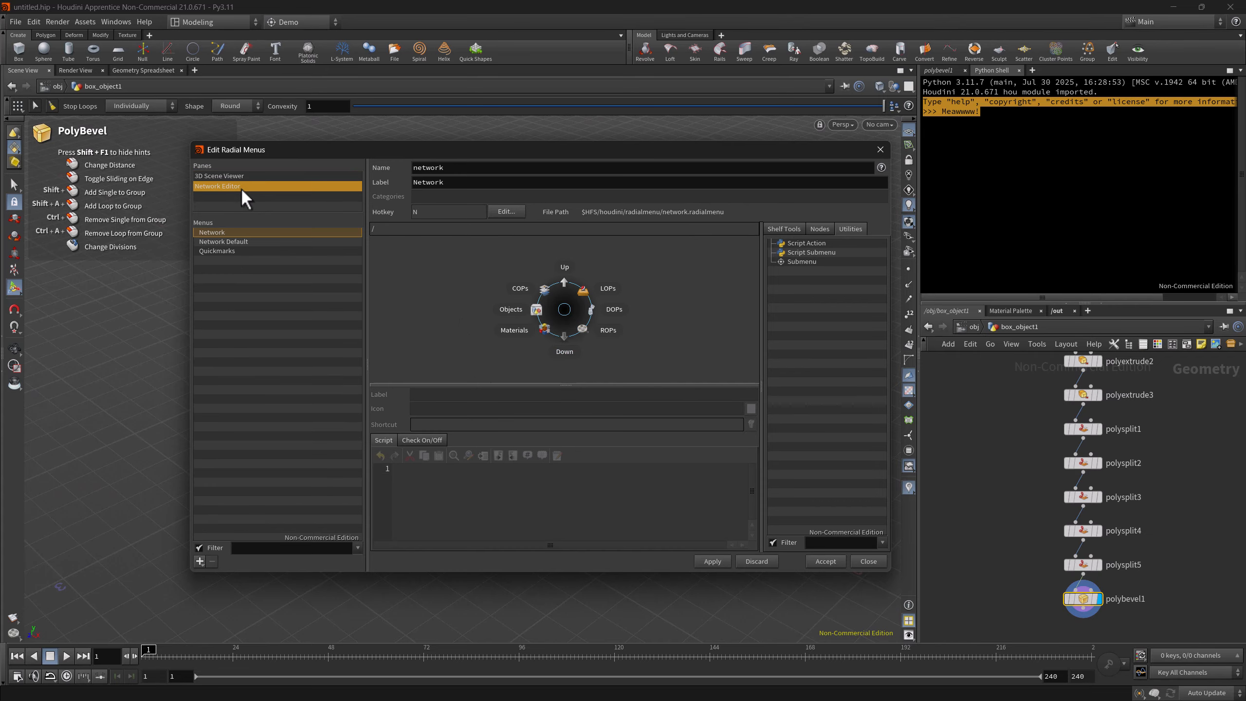